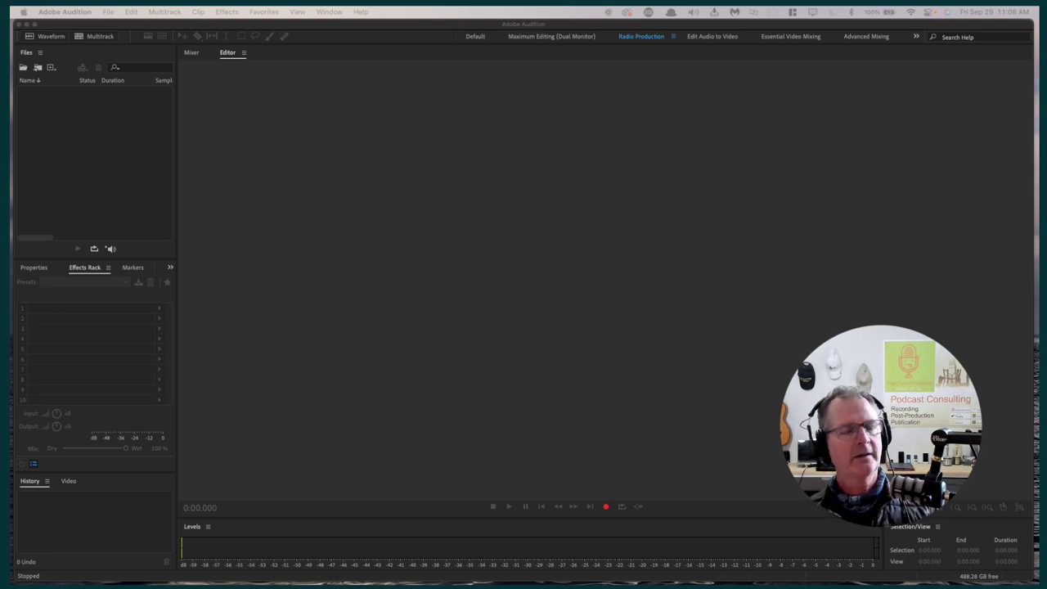
- Enable Cursor Pro from the menu bar and close its welcome window over Audition
{"action": "left_click", "coordinate": [96, 38]}
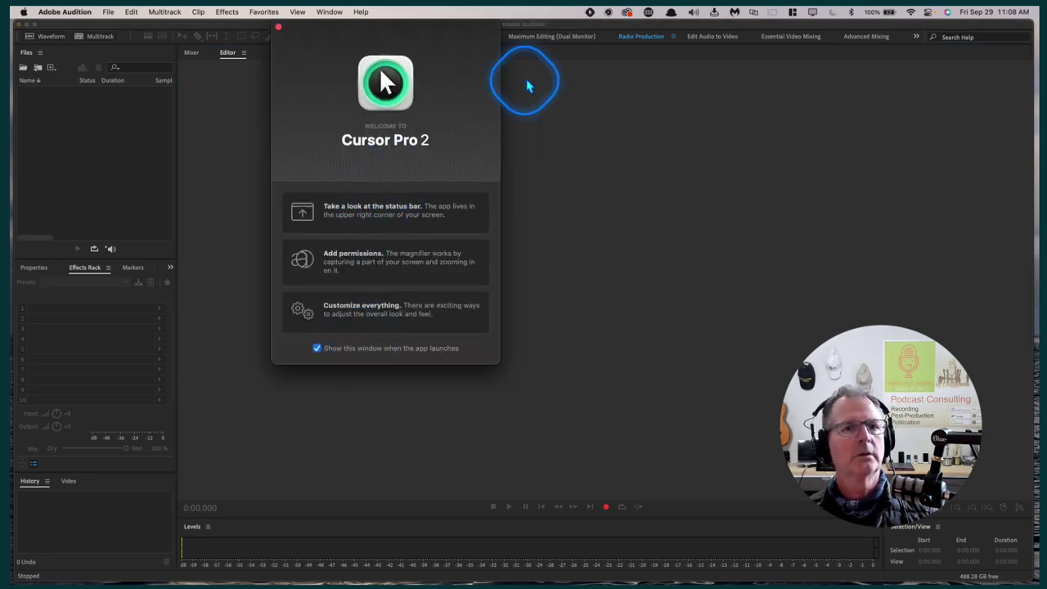
{"action": "left_click", "coordinate": [589, 13]}
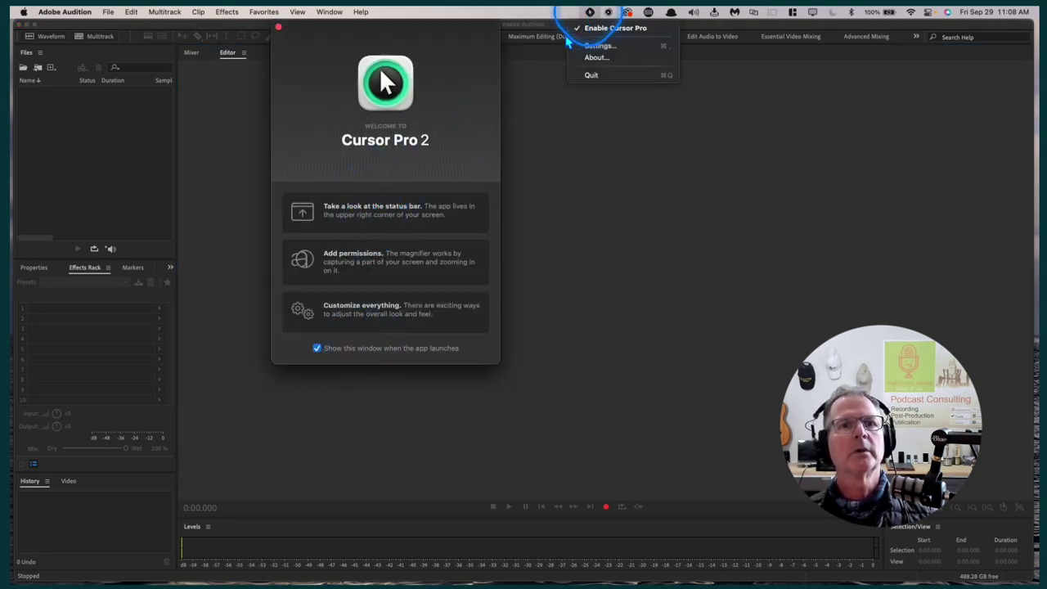
{"action": "left_click", "coordinate": [278, 28]}
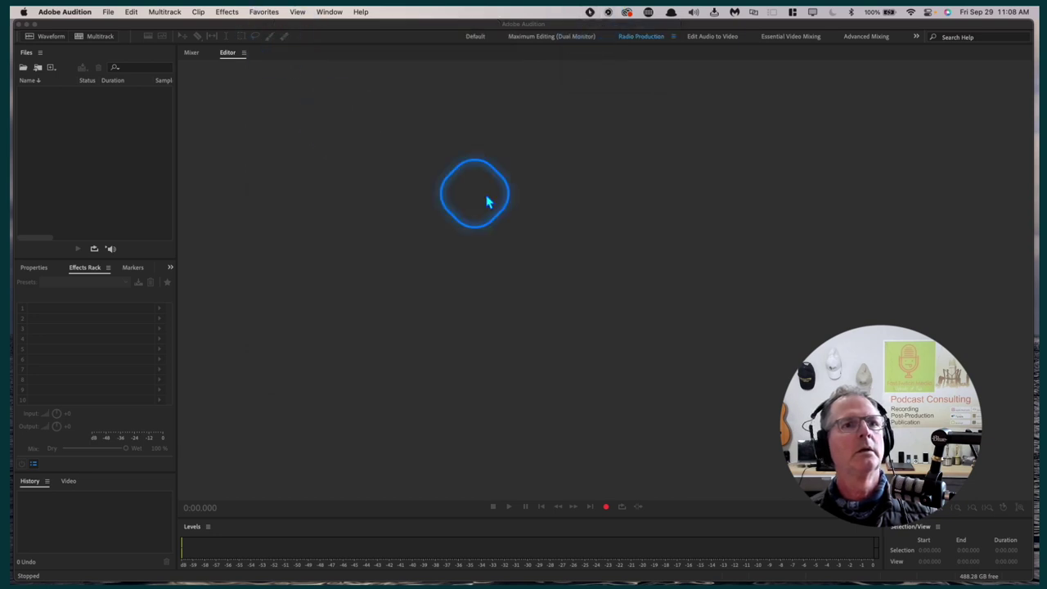
- Create a mono 44100 Hz multitrack session named 'Noise Reduction'
{"action": "left_click", "coordinate": [101, 42]}
{"action": "left_click", "coordinate": [101, 42]}
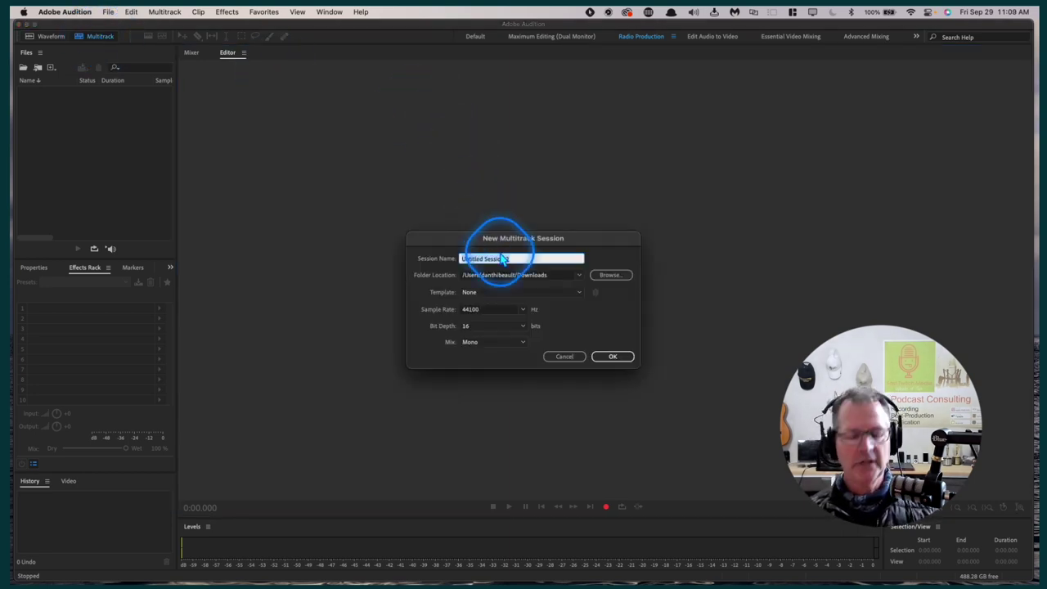
{"action": "type", "text": "No"}
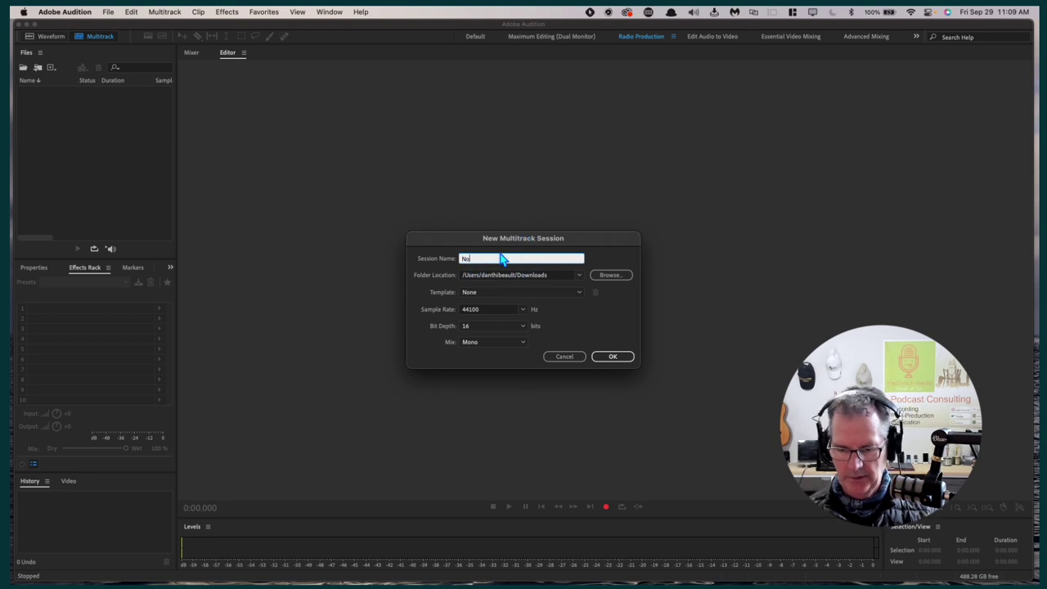
{"action": "type", "text": "ise Reducti"}
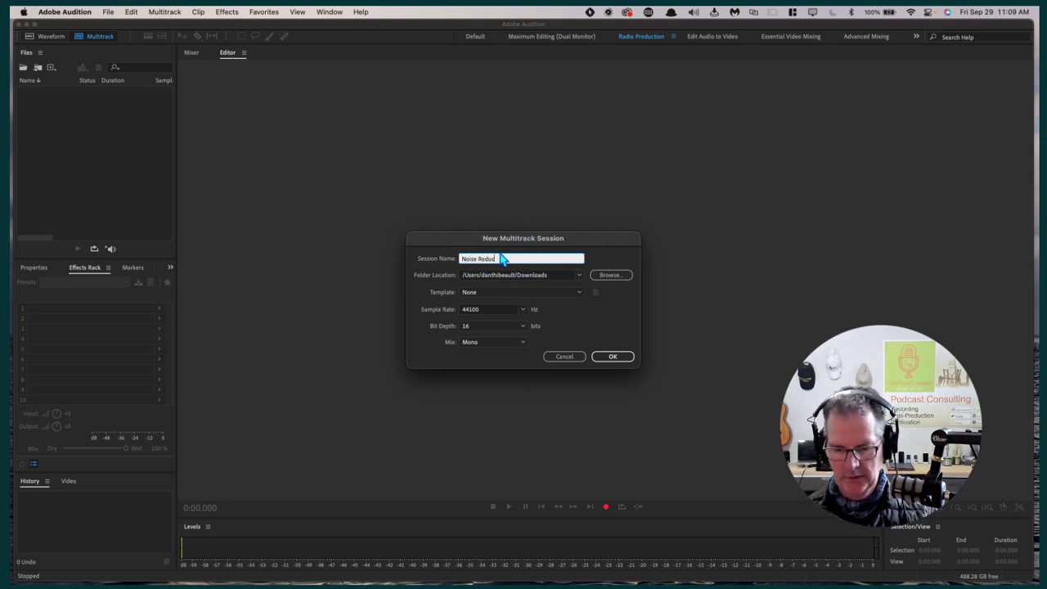
{"action": "type", "text": "on"}
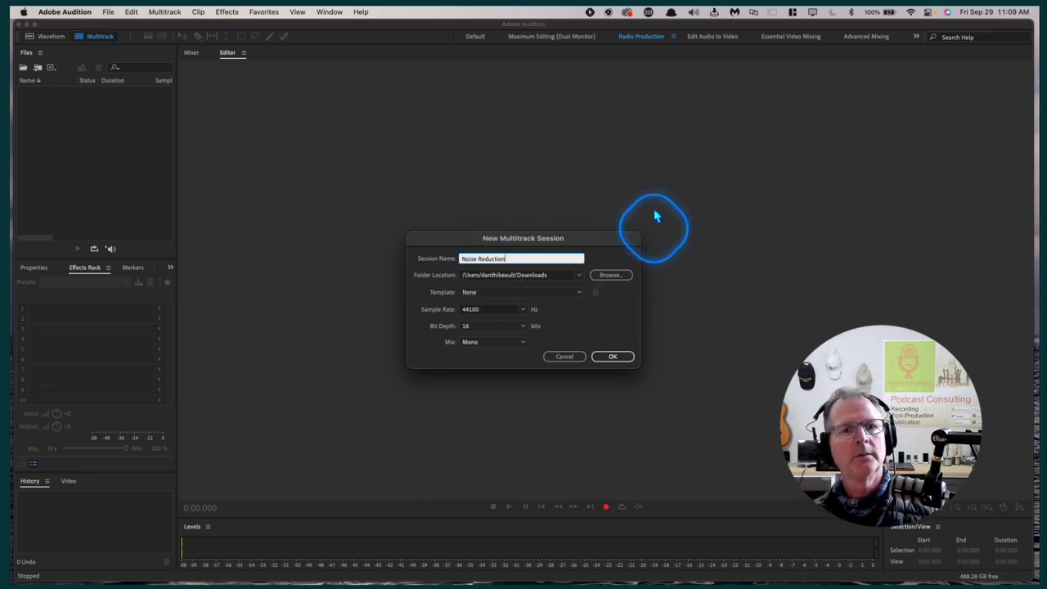
{"action": "left_click", "coordinate": [612, 360]}
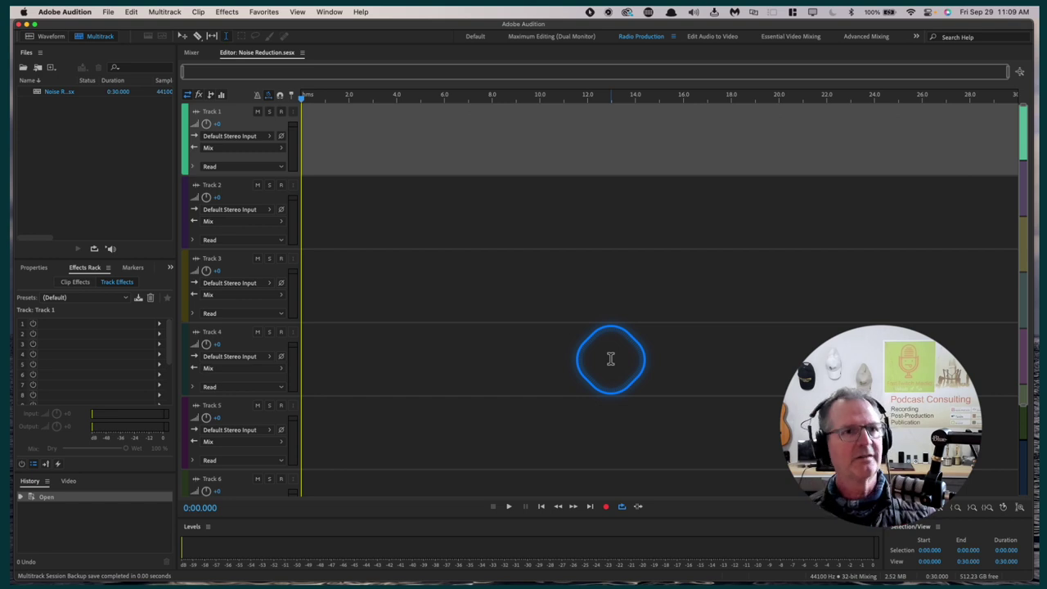
- In Audio Hardware preferences, set the default input device to Scarlett Solo USB
{"action": "left_click", "coordinate": [53, 13]}
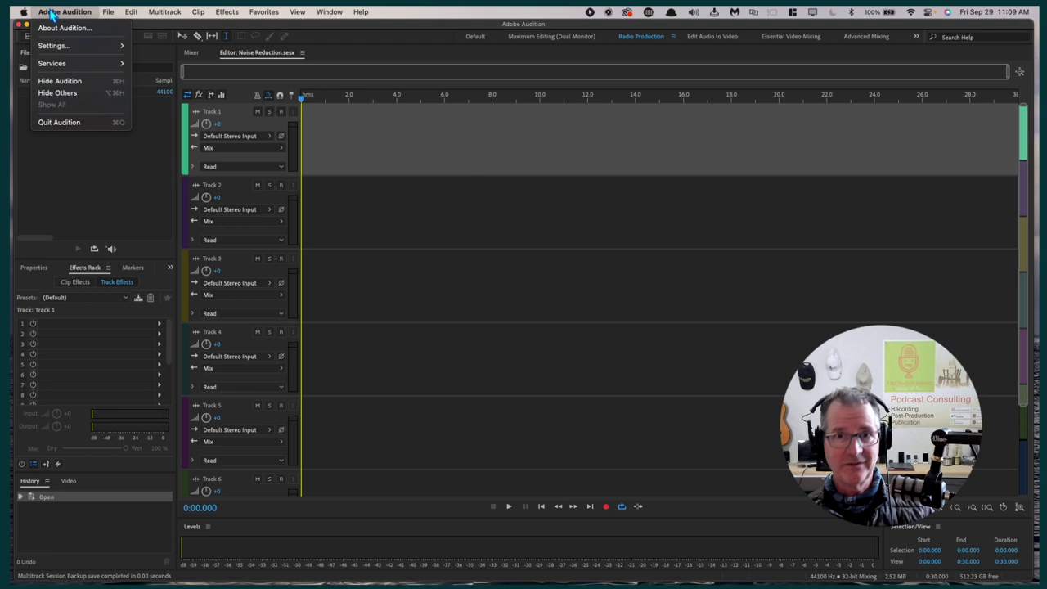
{"action": "left_click", "coordinate": [51, 27]}
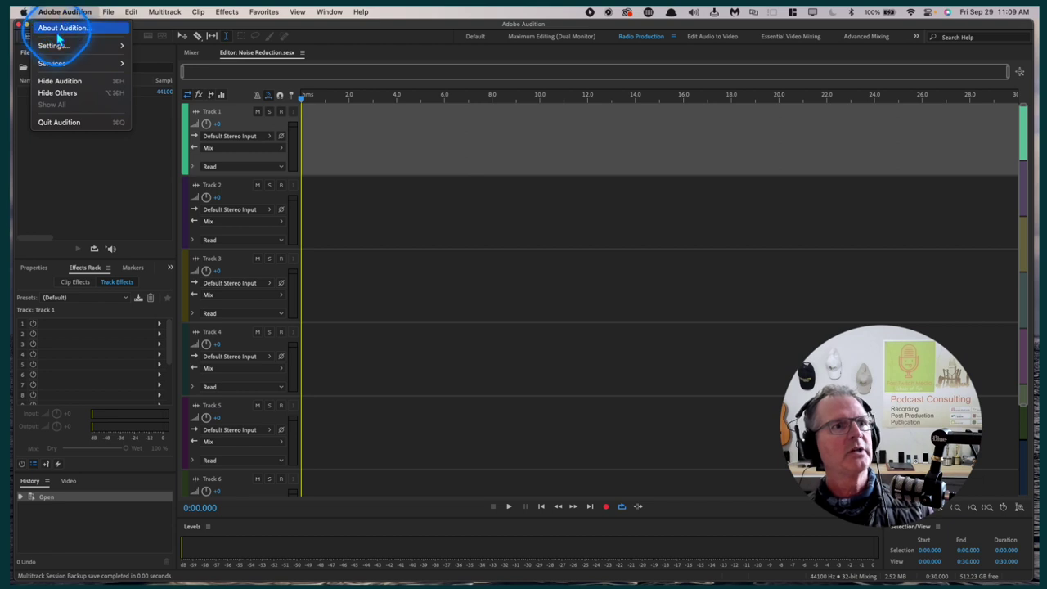
{"action": "mouse_move", "coordinate": [52, 49]}
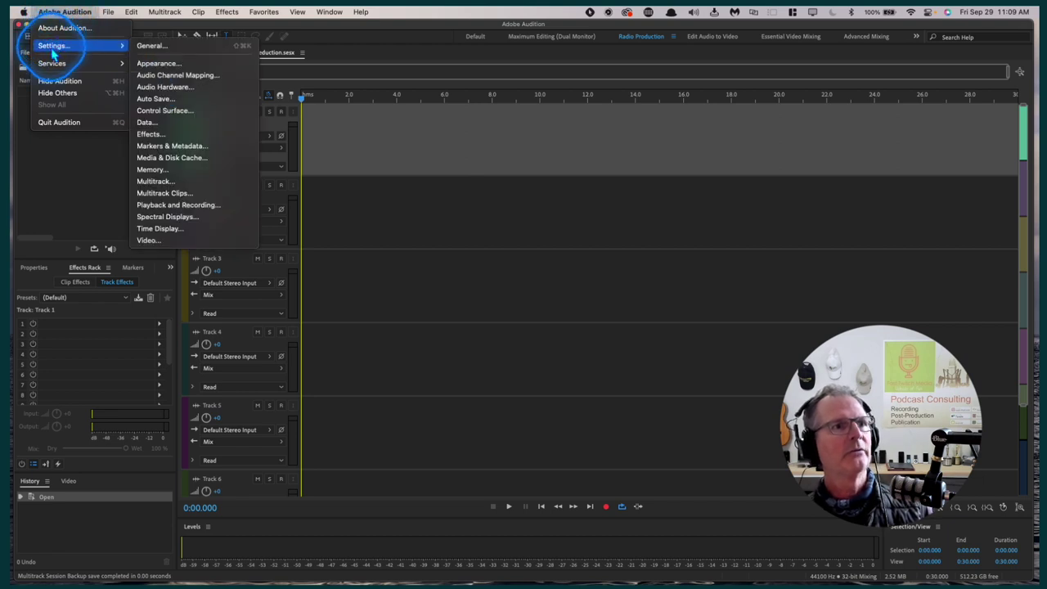
{"action": "left_click", "coordinate": [173, 89]}
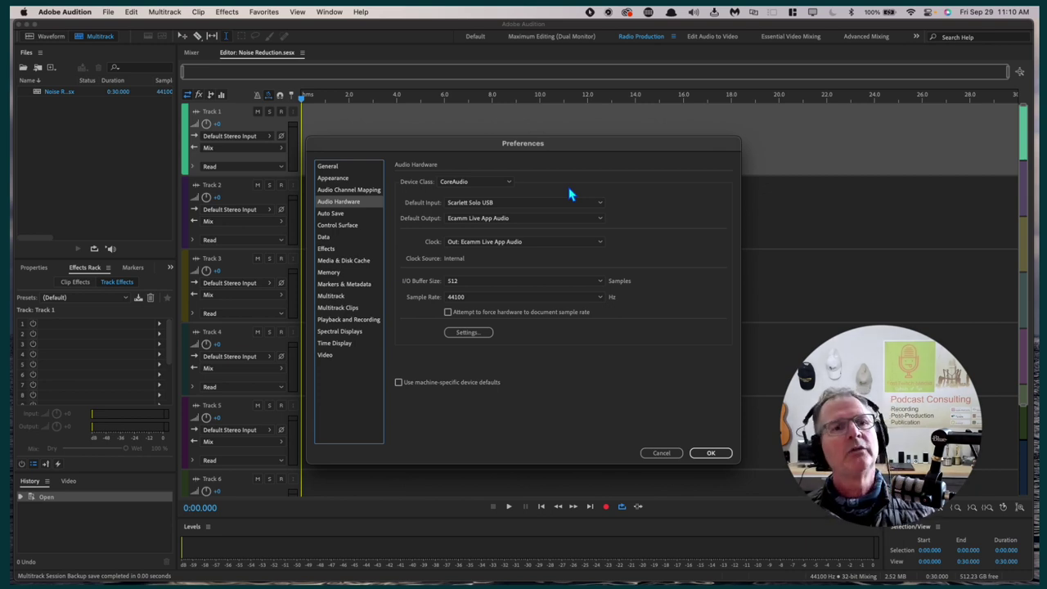
{"action": "left_click", "coordinate": [599, 204]}
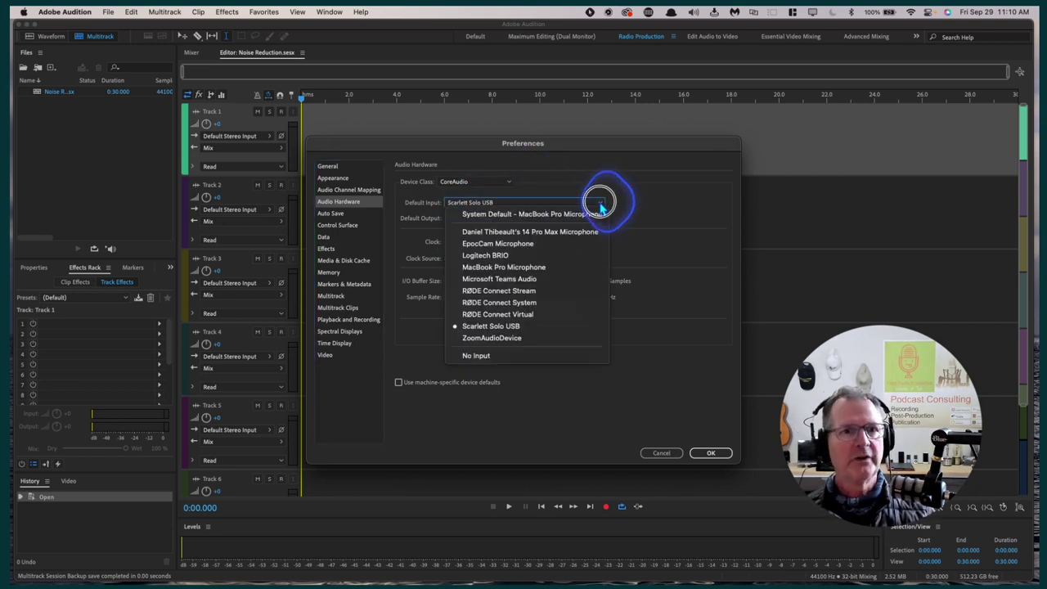
{"action": "left_click", "coordinate": [475, 327]}
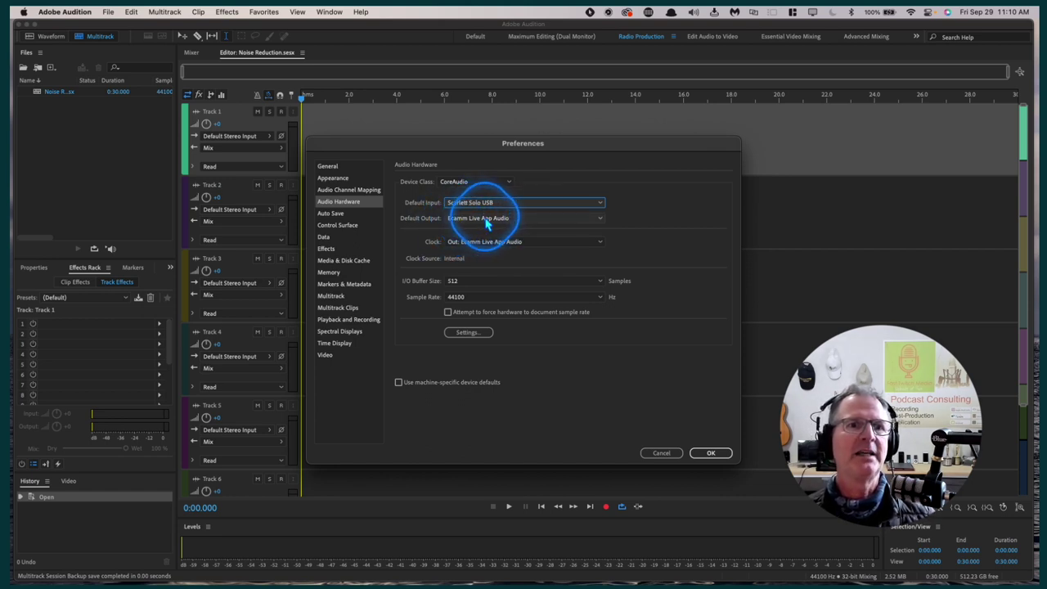
- Confirm the preferences and record-enable Track 1
{"action": "left_click", "coordinate": [705, 451]}
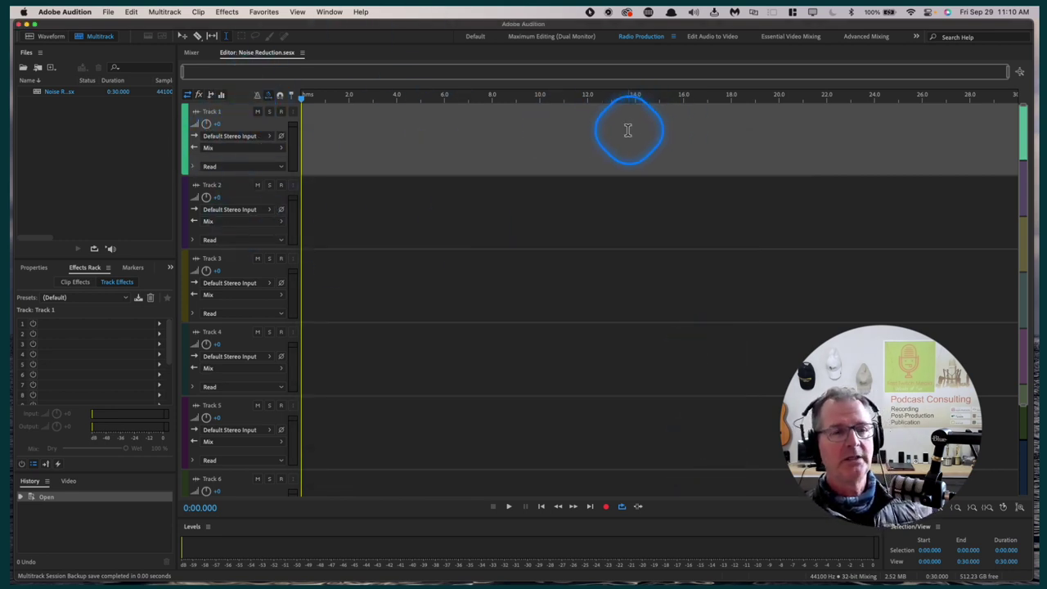
{"action": "left_click", "coordinate": [281, 114]}
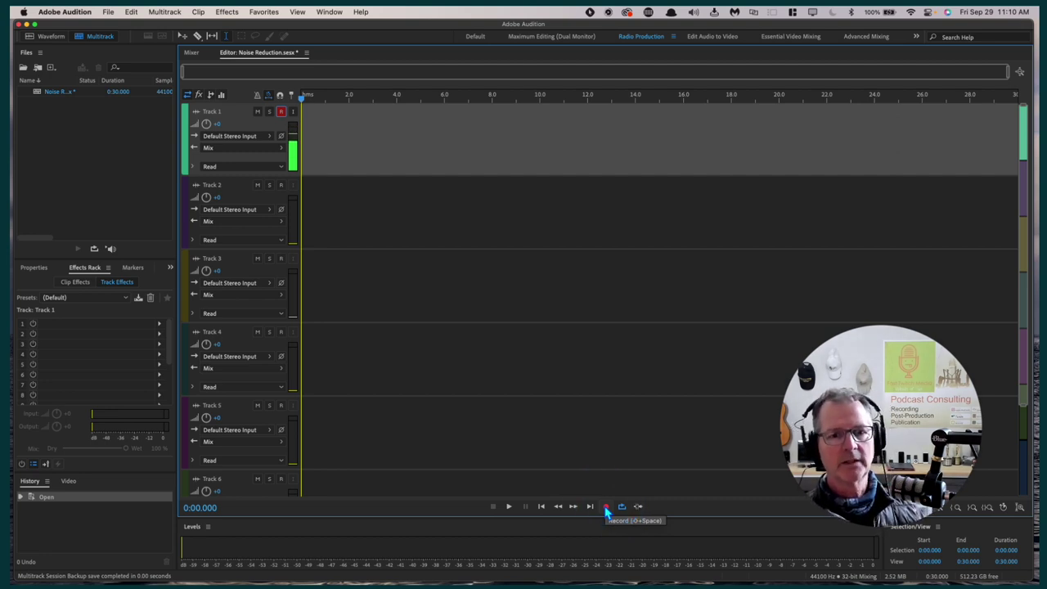
- Record a spoken voice take of about 1:17 onto Track 1
{"action": "left_click", "coordinate": [606, 507]}
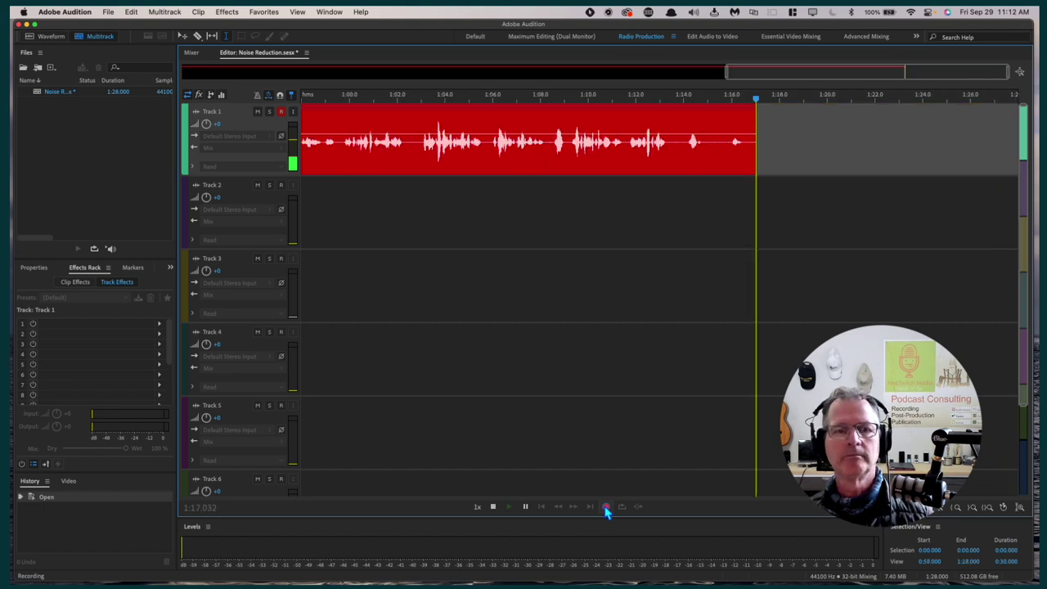
{"action": "left_click", "coordinate": [605, 507]}
{"action": "left_click", "coordinate": [594, 296]}
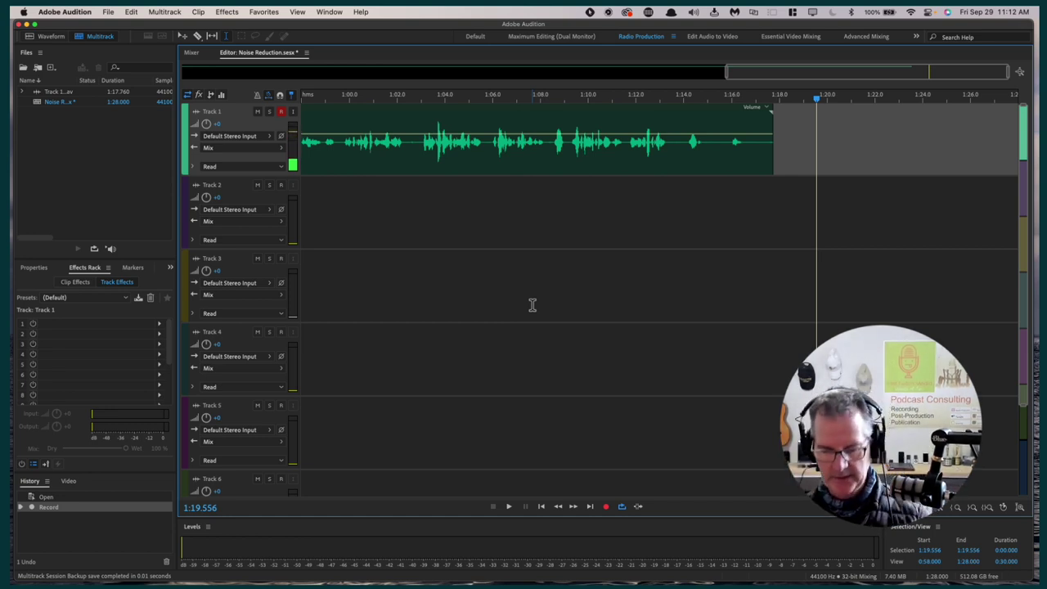
{"action": "left_click", "coordinate": [420, 293]}
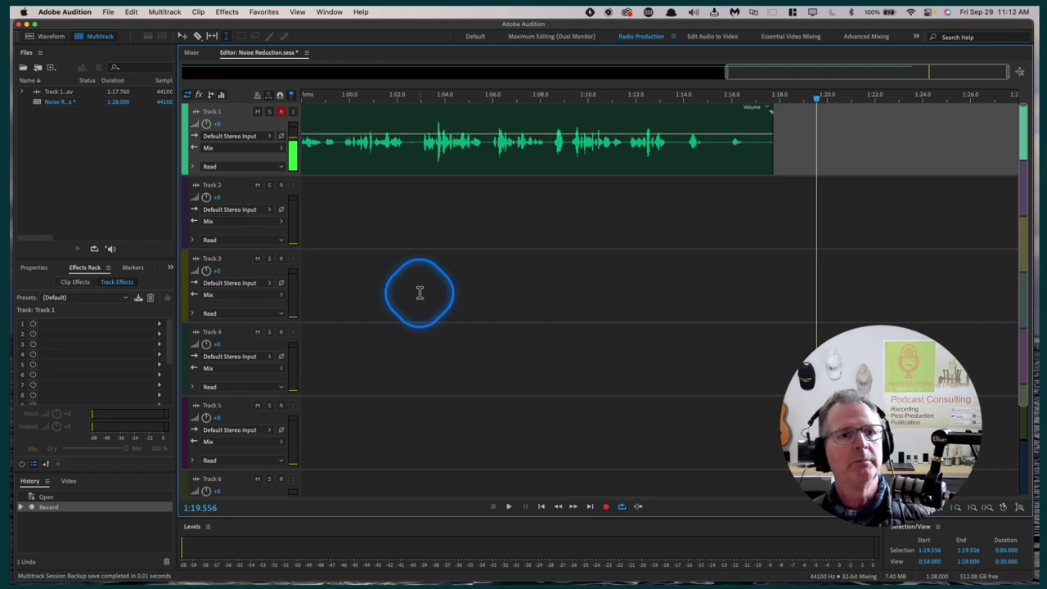
{"action": "scroll", "coordinate": [419, 293], "scroll_direction": "left", "scroll_amount": 10}
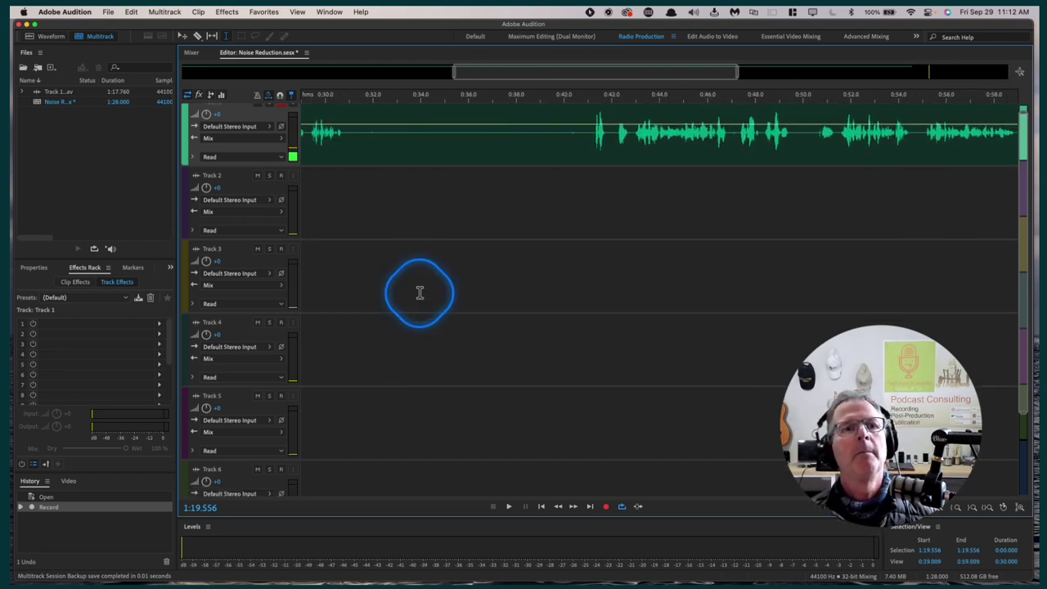
{"action": "scroll", "coordinate": [396, 246], "scroll_direction": "left", "scroll_amount": 8}
{"action": "scroll", "coordinate": [376, 229], "scroll_direction": "left", "scroll_amount": 5}
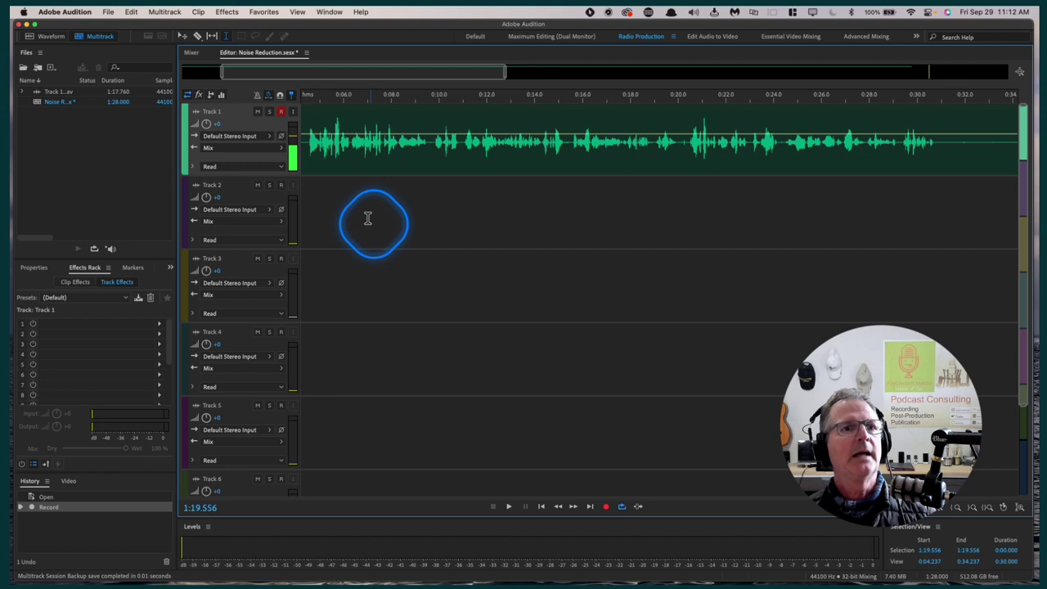
{"action": "left_click", "coordinate": [331, 129]}
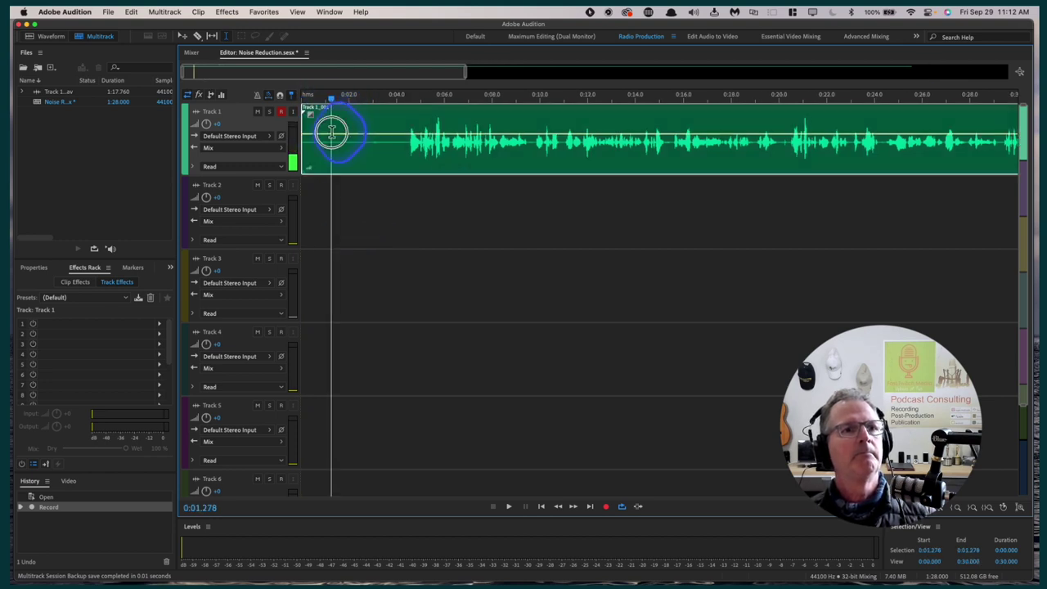
{"action": "key", "text": "space"}
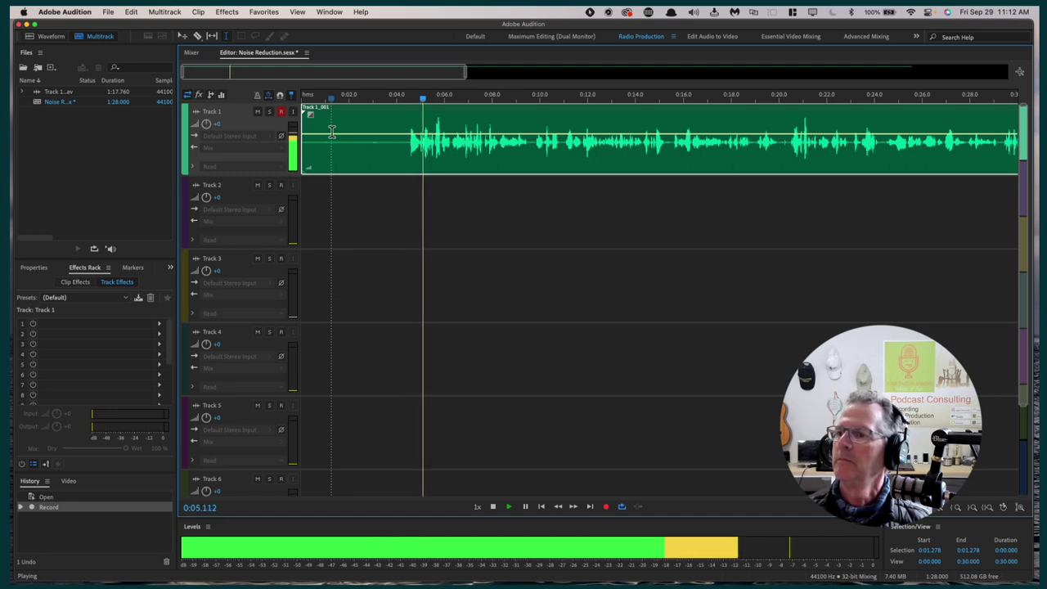
{"action": "left_click", "coordinate": [331, 141]}
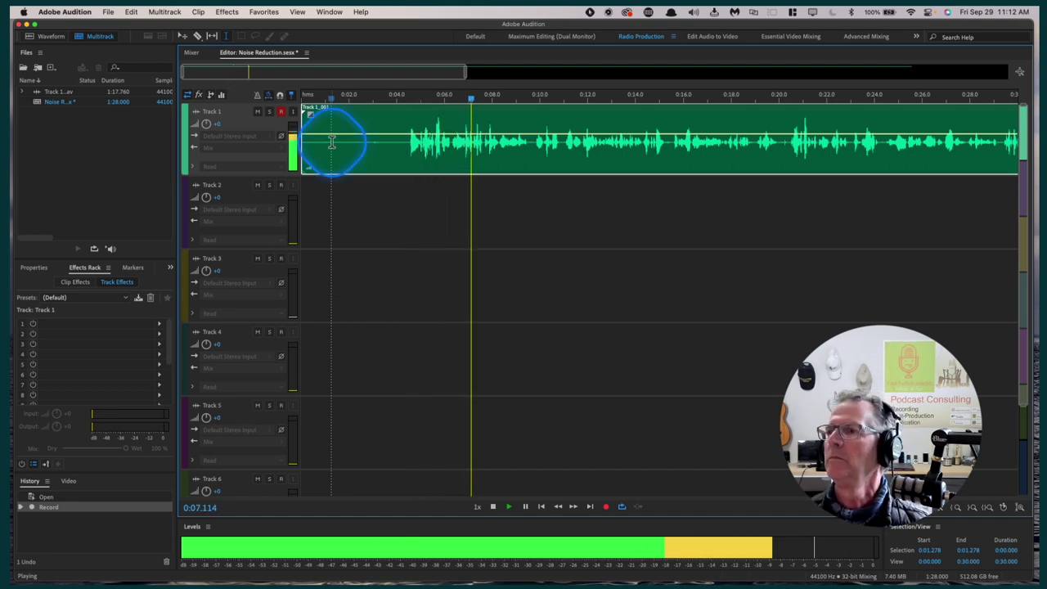
{"action": "left_click", "coordinate": [392, 267]}
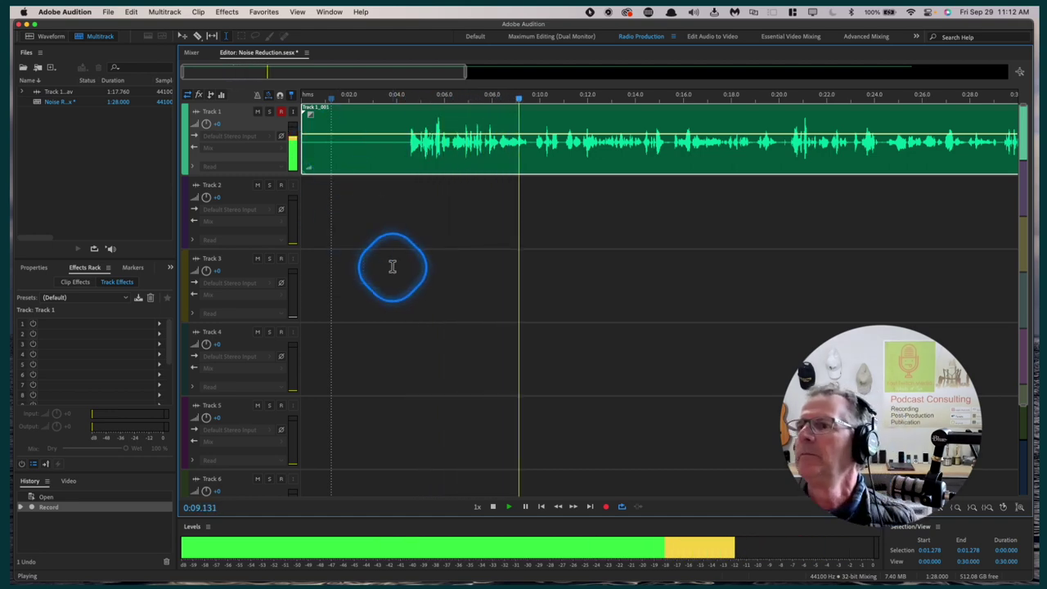
{"action": "key", "text": "space"}
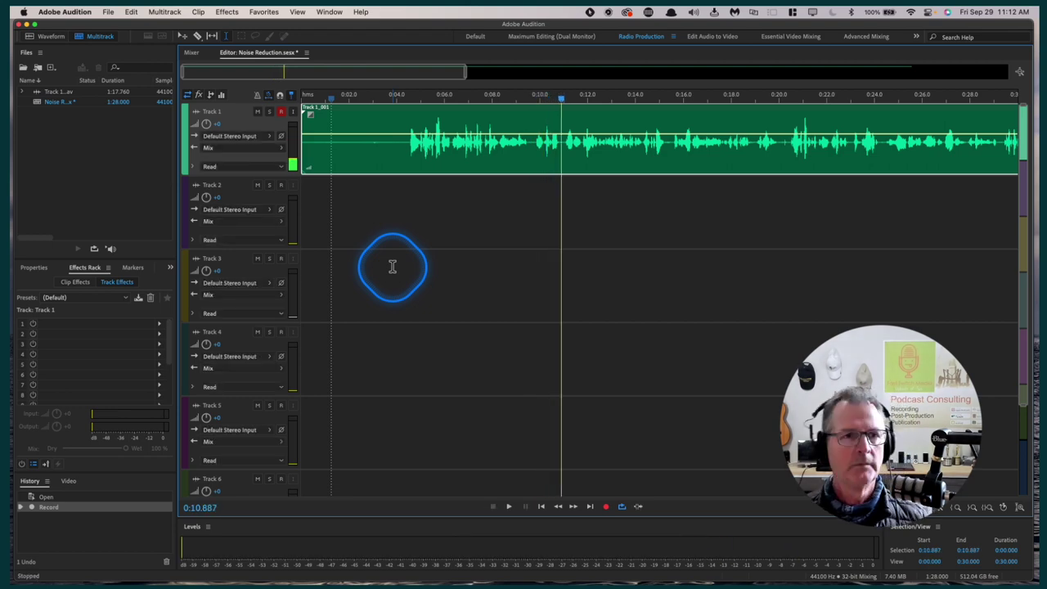
{"action": "left_click", "coordinate": [306, 121]}
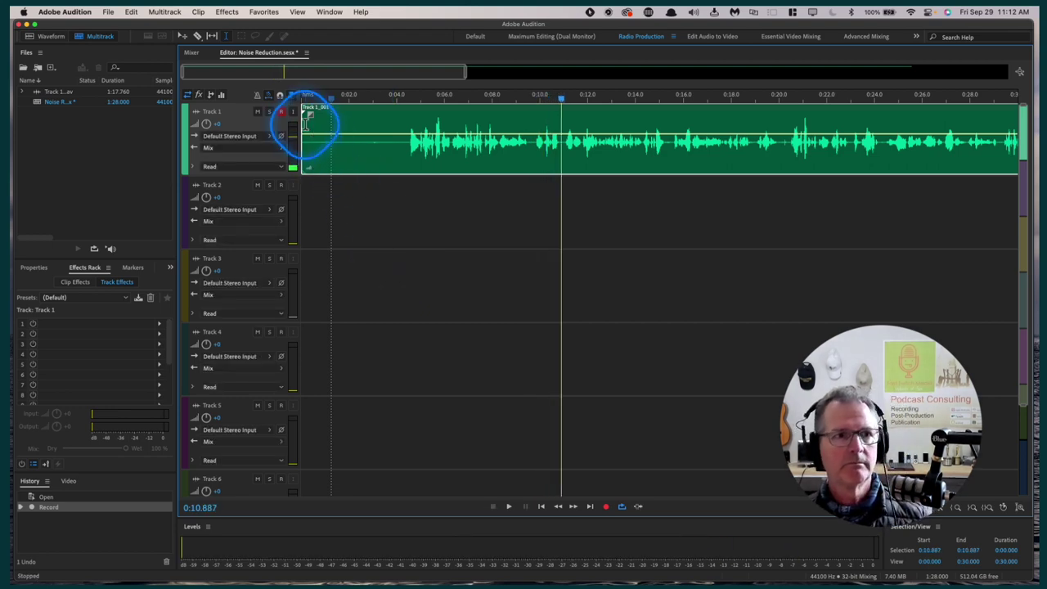
{"action": "key", "text": "space"}
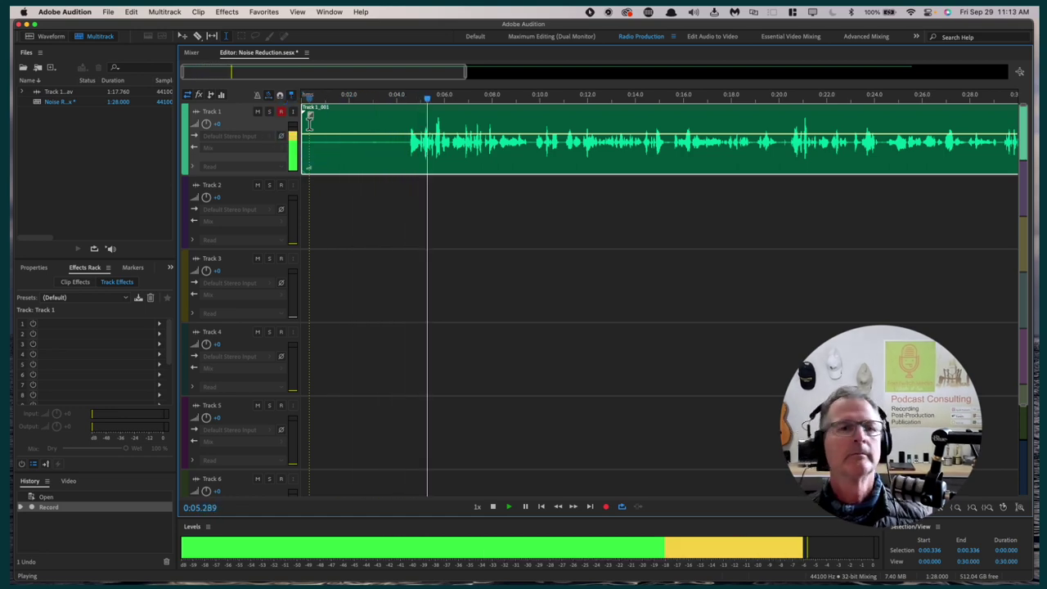
{"action": "key", "text": "space"}
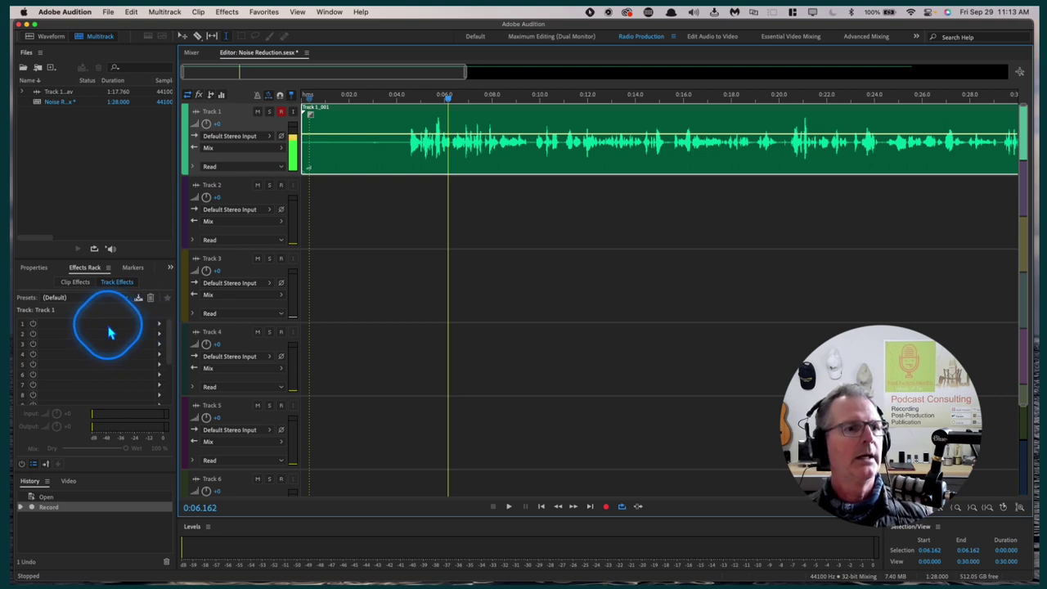
{"action": "left_click", "coordinate": [86, 269]}
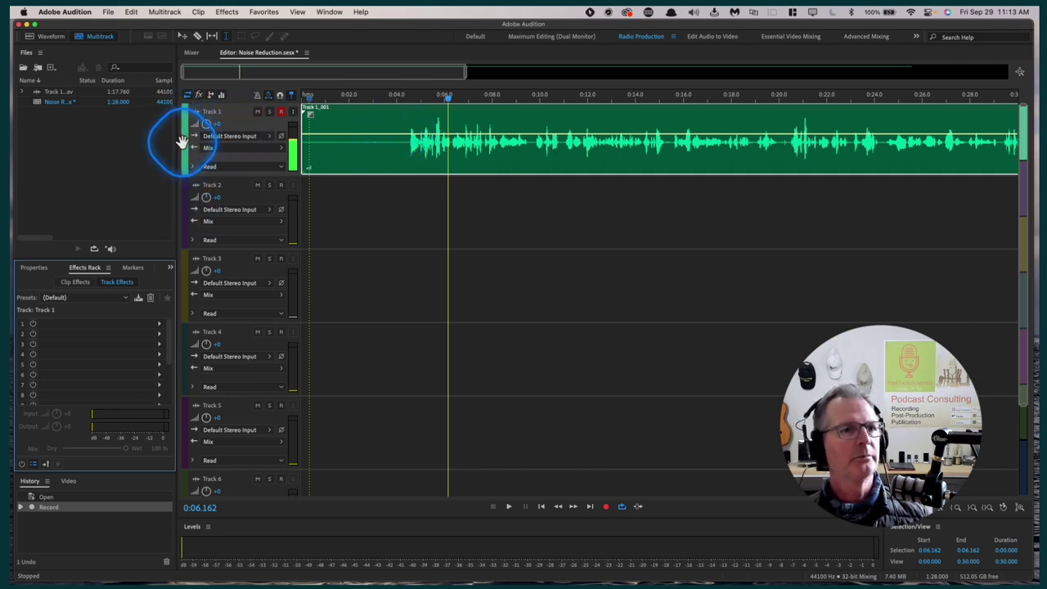
{"action": "mouse_move", "coordinate": [187, 182]}
{"action": "left_mouse_down"}
{"action": "mouse_move", "coordinate": [187, 198]}
{"action": "mouse_move", "coordinate": [181, 166]}
{"action": "left_mouse_up"}
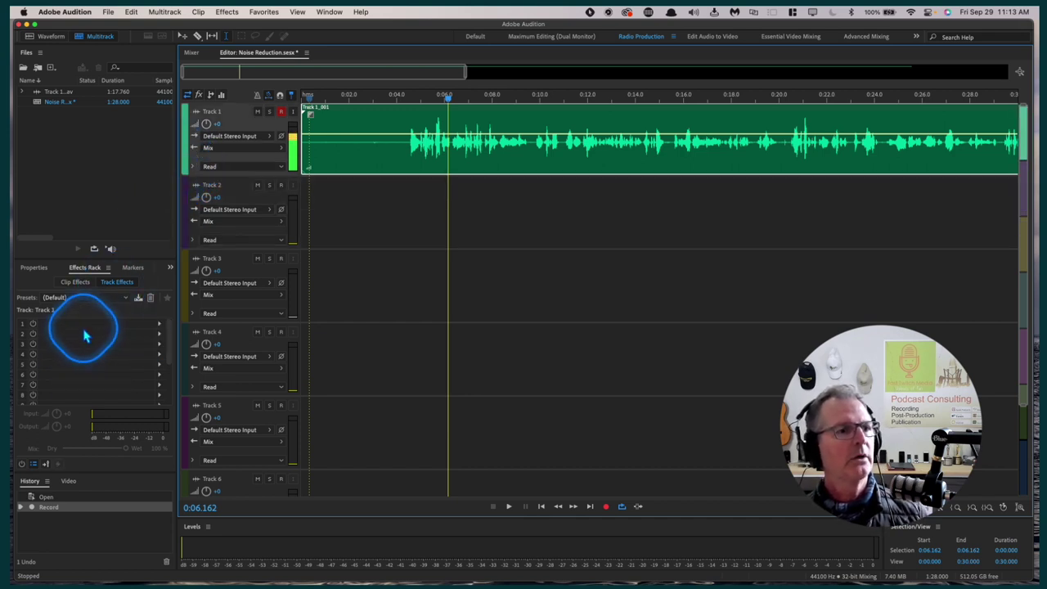
{"action": "left_click", "coordinate": [158, 324]}
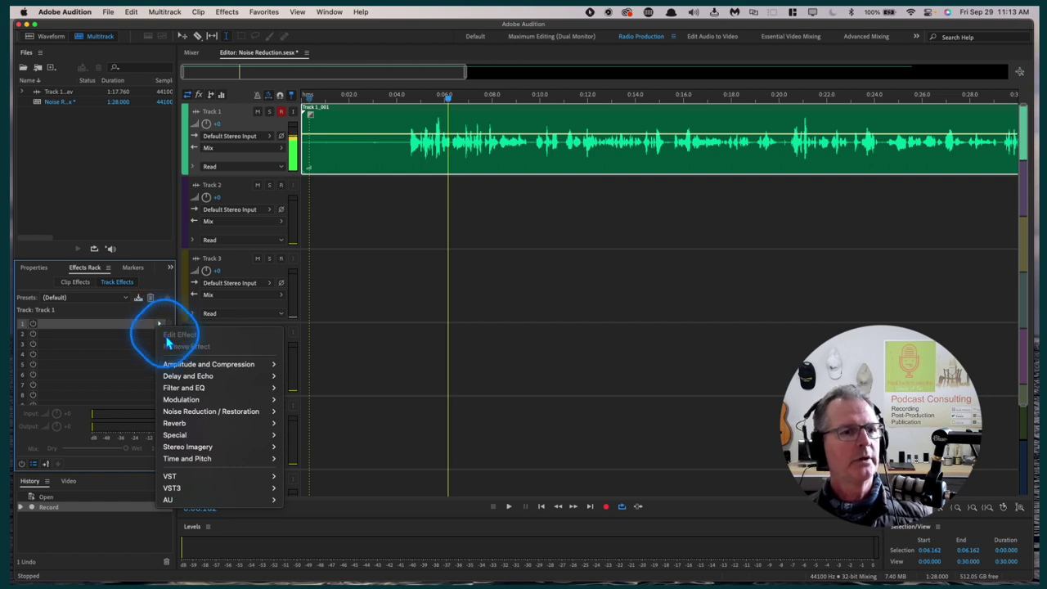
{"action": "mouse_move", "coordinate": [186, 413]}
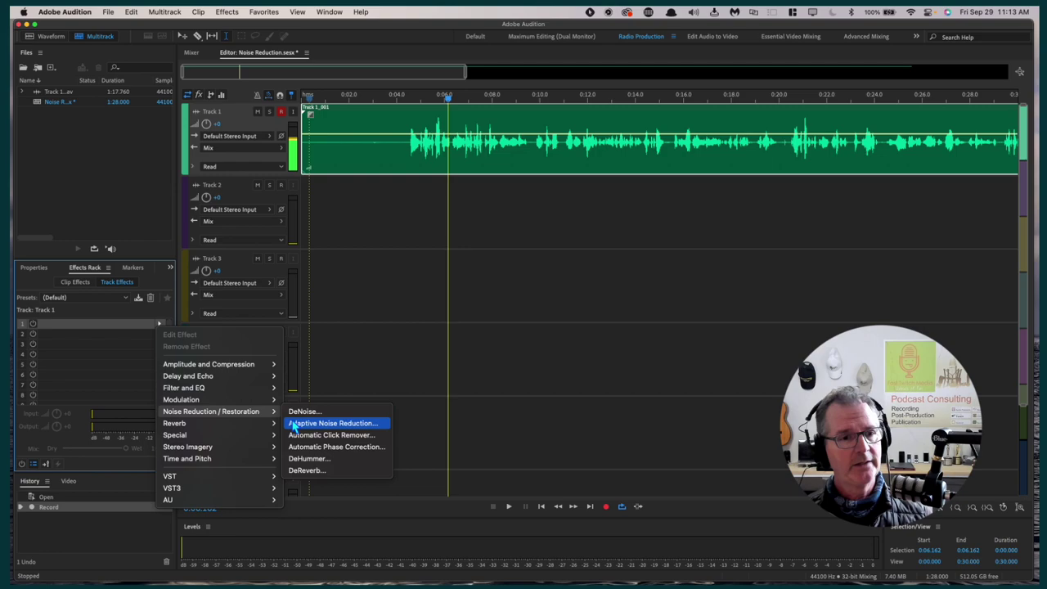
{"action": "left_click", "coordinate": [344, 316]}
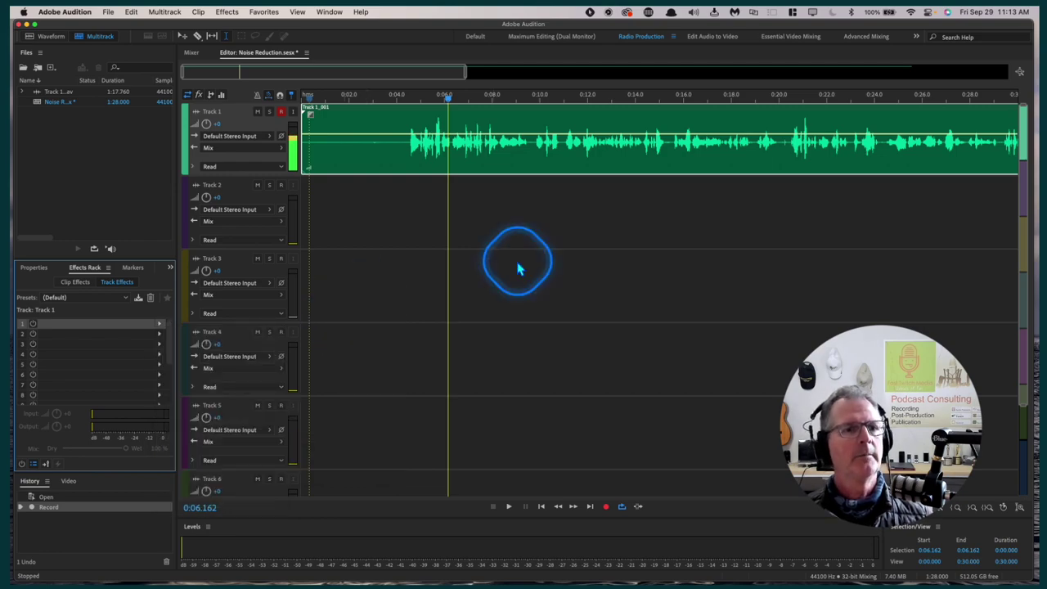
- Scroll Track 1 to the 0:18–0:48 stretch and play from 0:30.987
{"action": "key", "text": "ctrl+Right"}
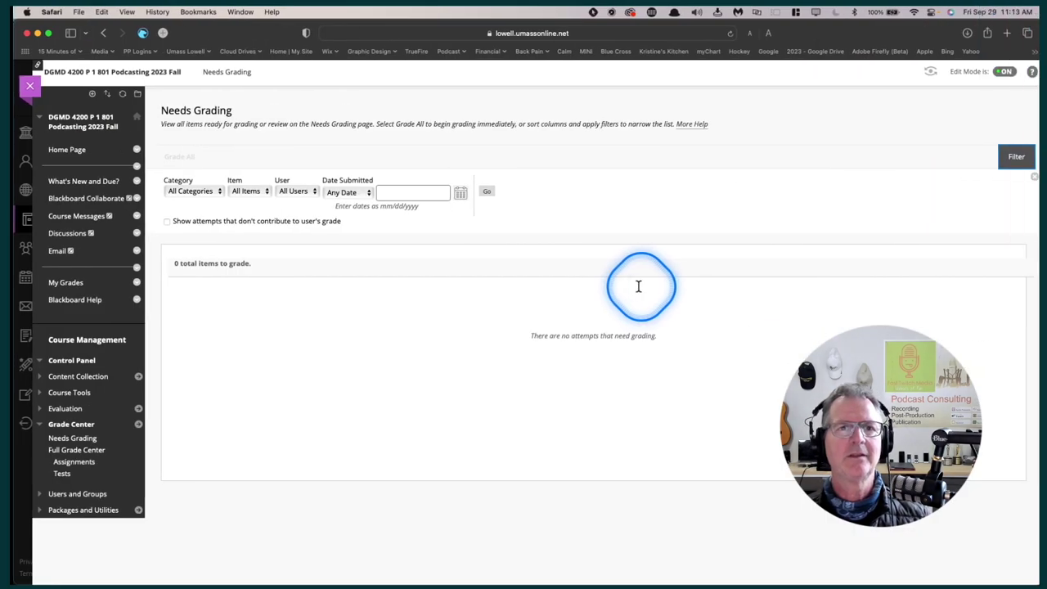
{"action": "key", "text": "ctrl+Left"}
{"action": "left_click", "coordinate": [734, 235]}
{"action": "scroll", "coordinate": [725, 217], "scroll_direction": "right", "scroll_amount": 10}
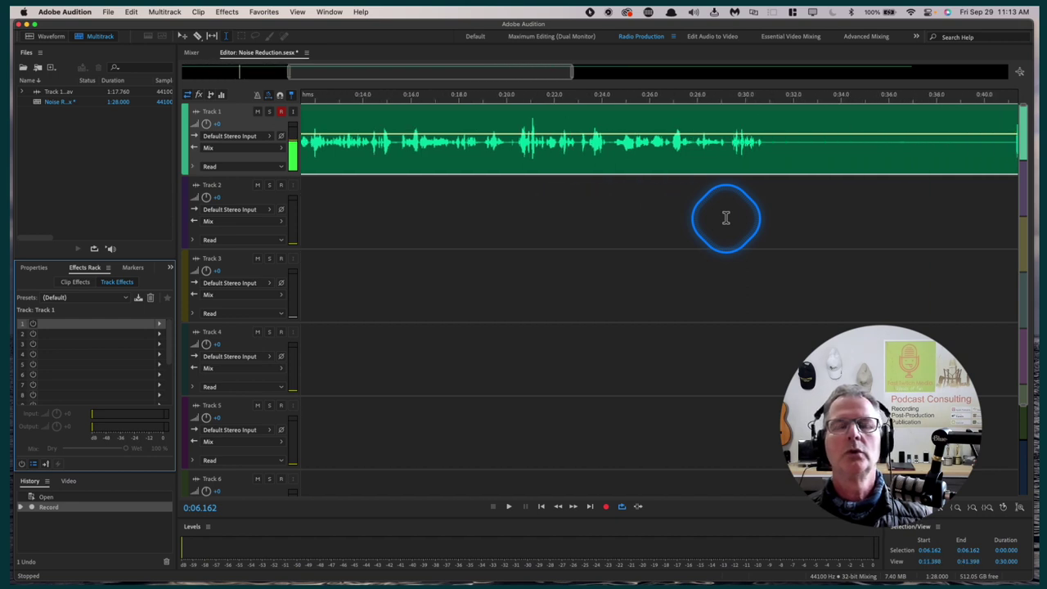
{"action": "left_click", "coordinate": [599, 124]}
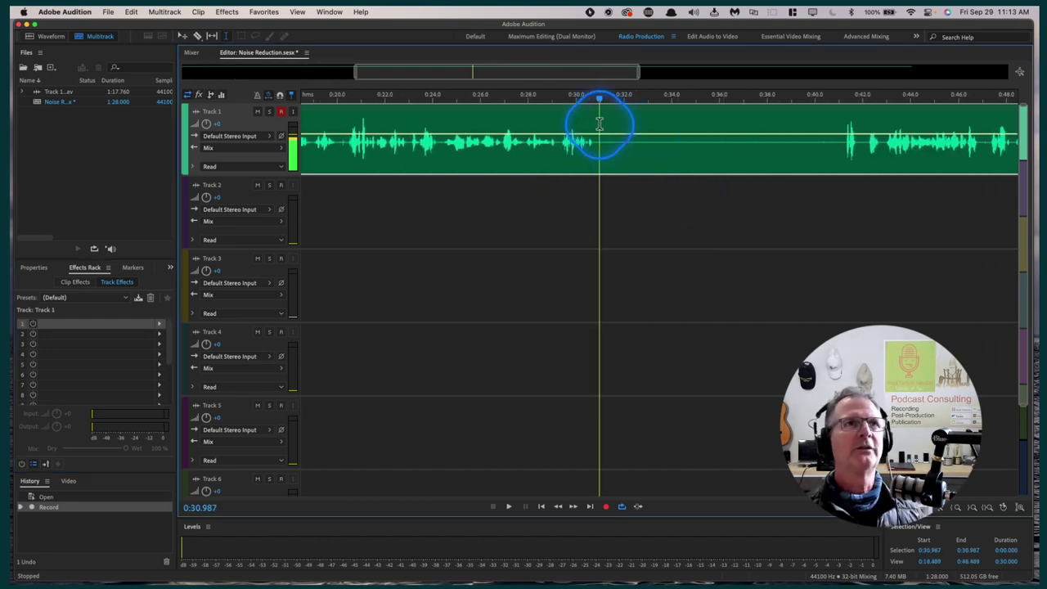
{"action": "key", "text": "space"}
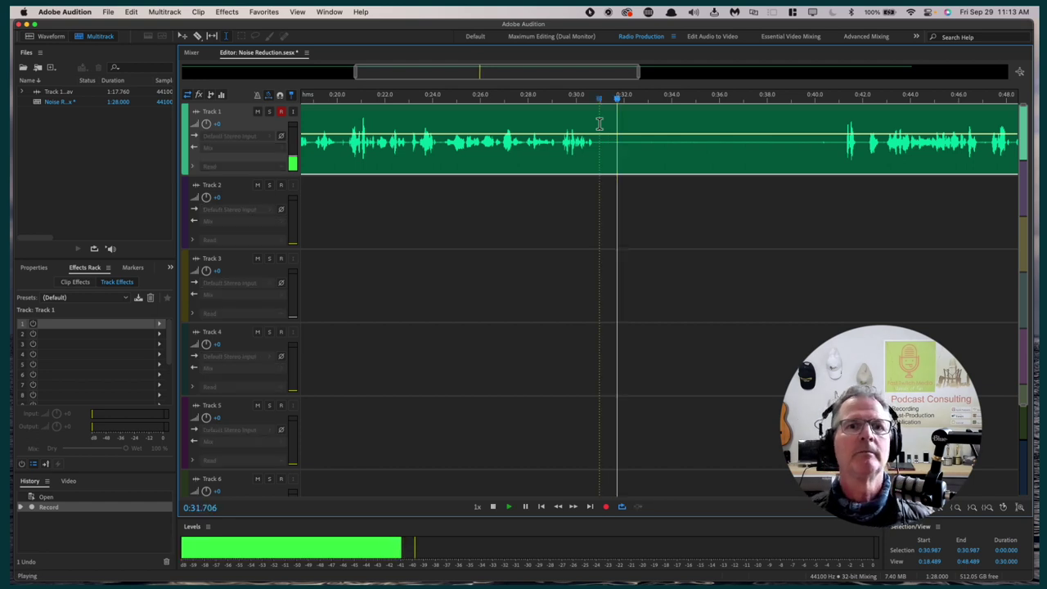
- Audition repeatedly around 0:32 to pinpoint the quiet gap, playing from 0:32.04
{"action": "left_click", "coordinate": [619, 127]}
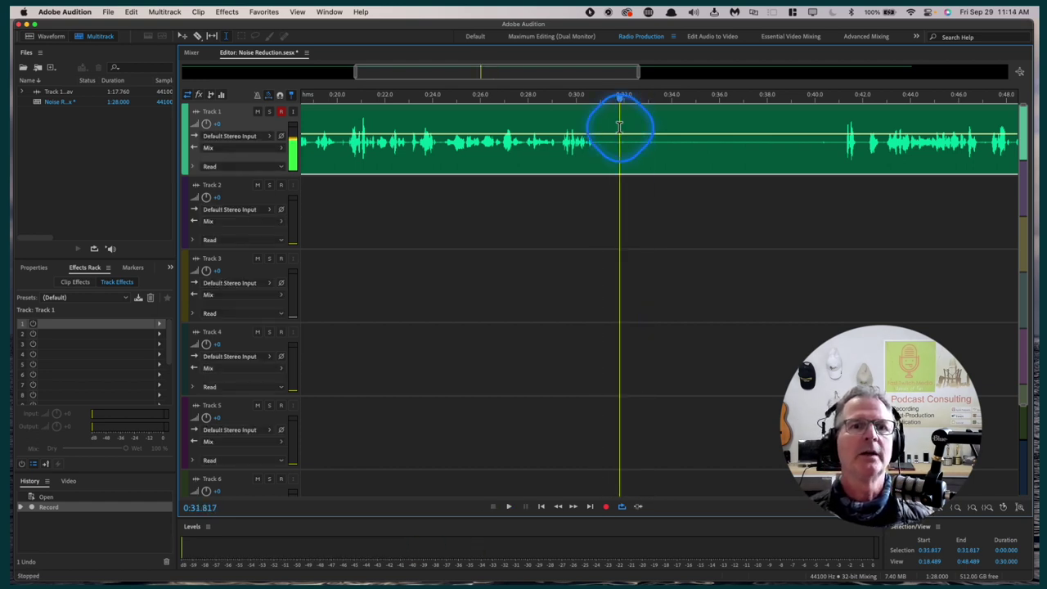
{"action": "left_click", "coordinate": [611, 125]}
{"action": "key", "text": "space"}
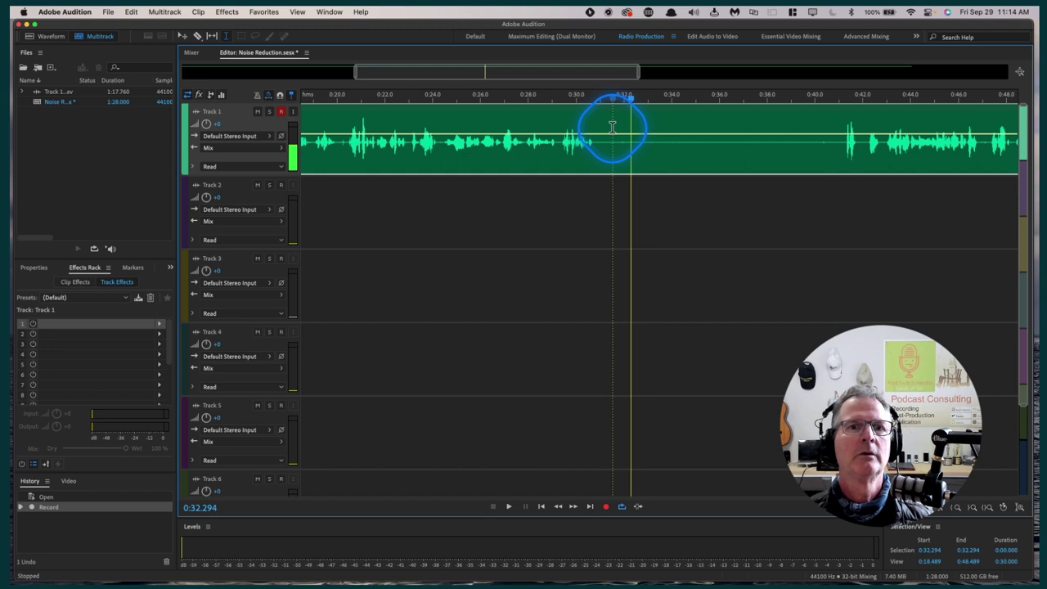
{"action": "left_click", "coordinate": [630, 126]}
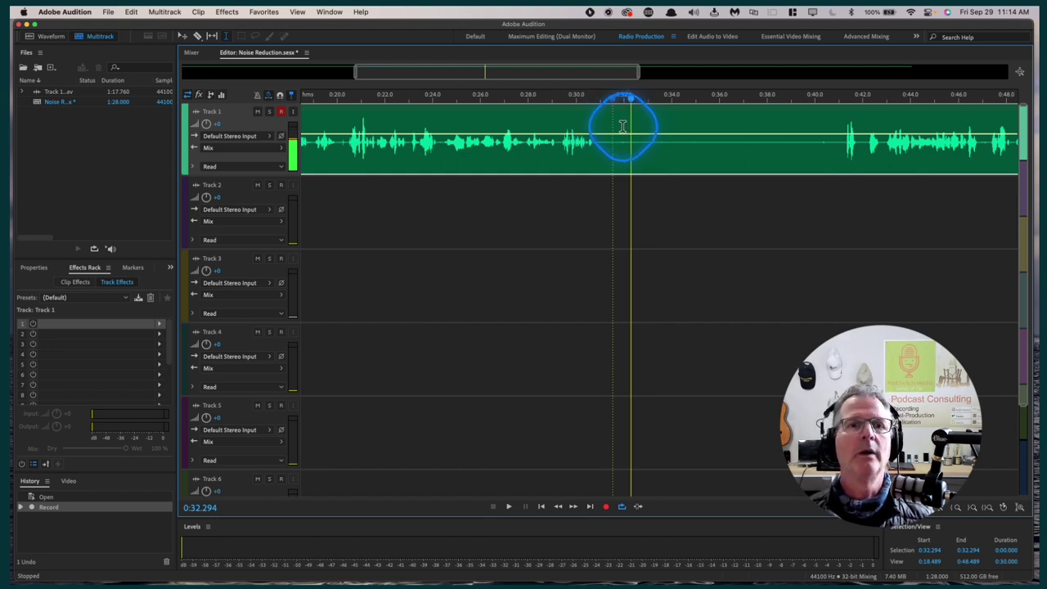
{"action": "left_click", "coordinate": [615, 127]}
{"action": "key", "text": "space"}
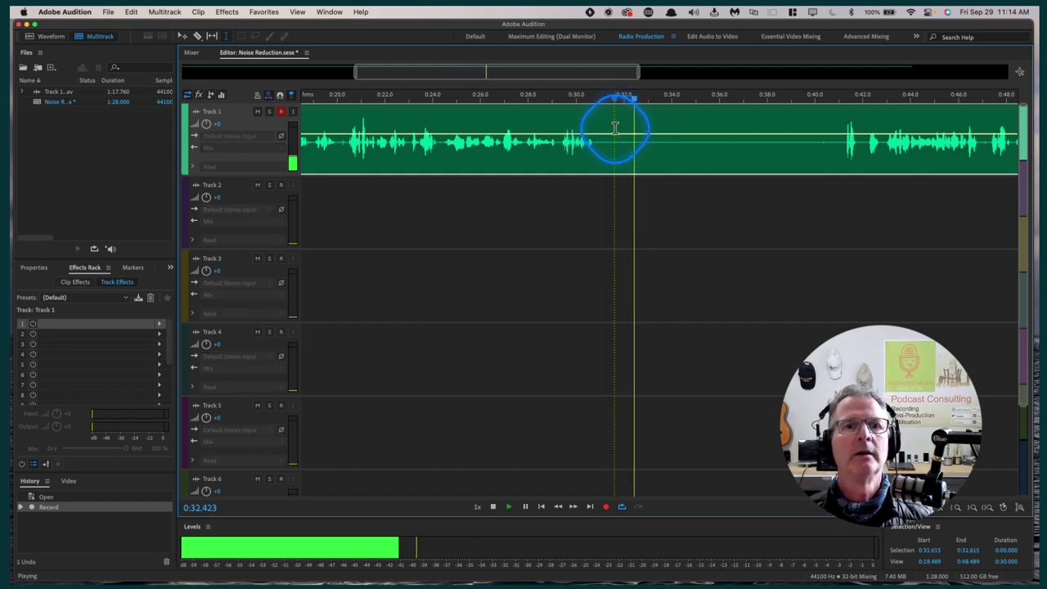
{"action": "key", "text": "space"}
{"action": "left_click", "coordinate": [624, 128]}
{"action": "key", "text": "space"}
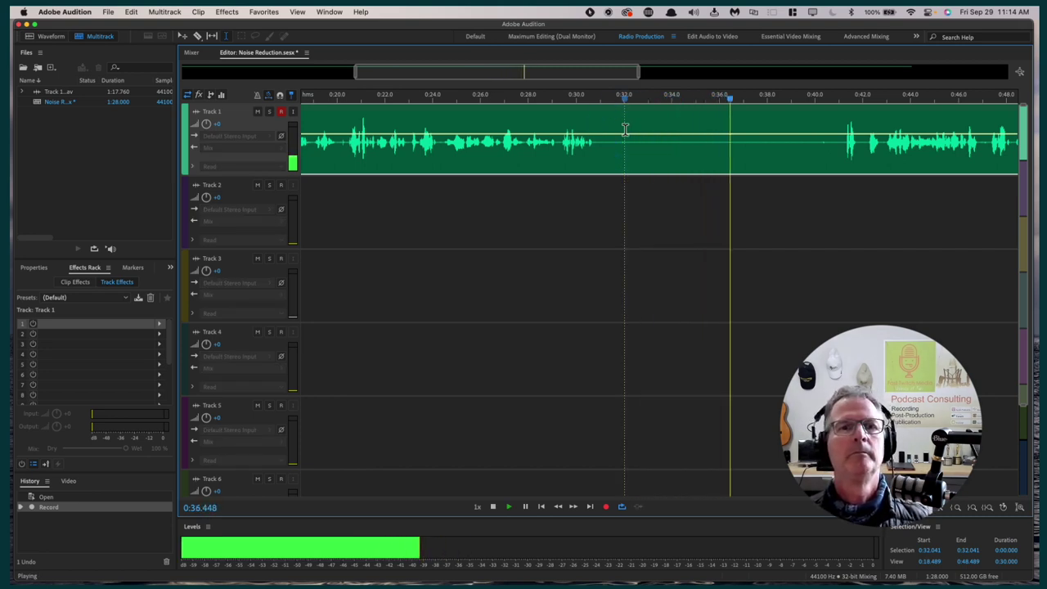
- Select the quiet gap from 0:32.041 to 0:38.997 on Track 1 and loop-play it
{"action": "key", "text": "space"}
{"action": "left_click_drag", "start_coordinate": [625, 128], "coordinate": [791, 134]}
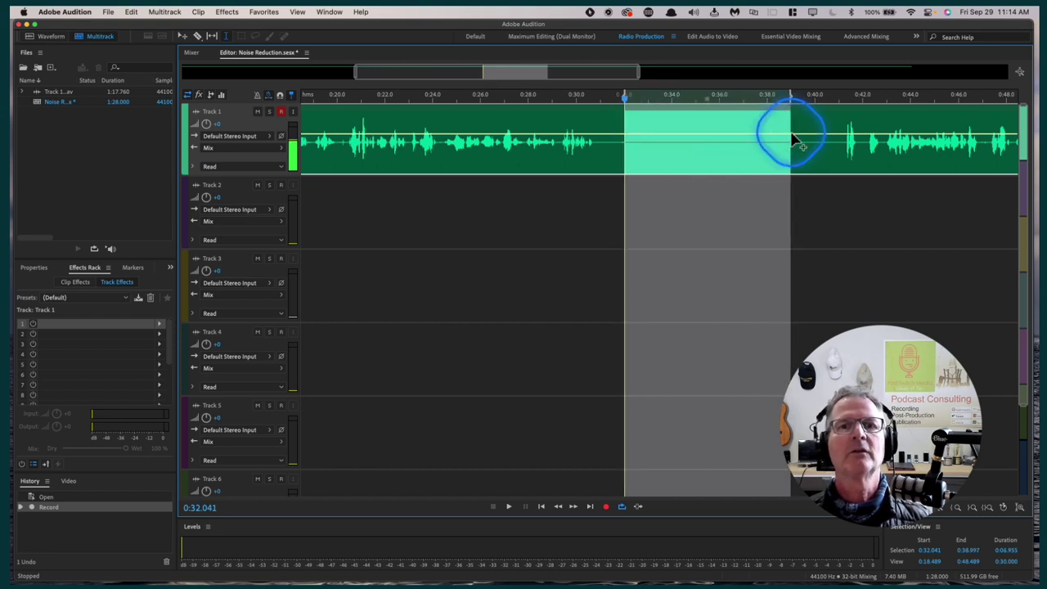
{"action": "key", "text": "space"}
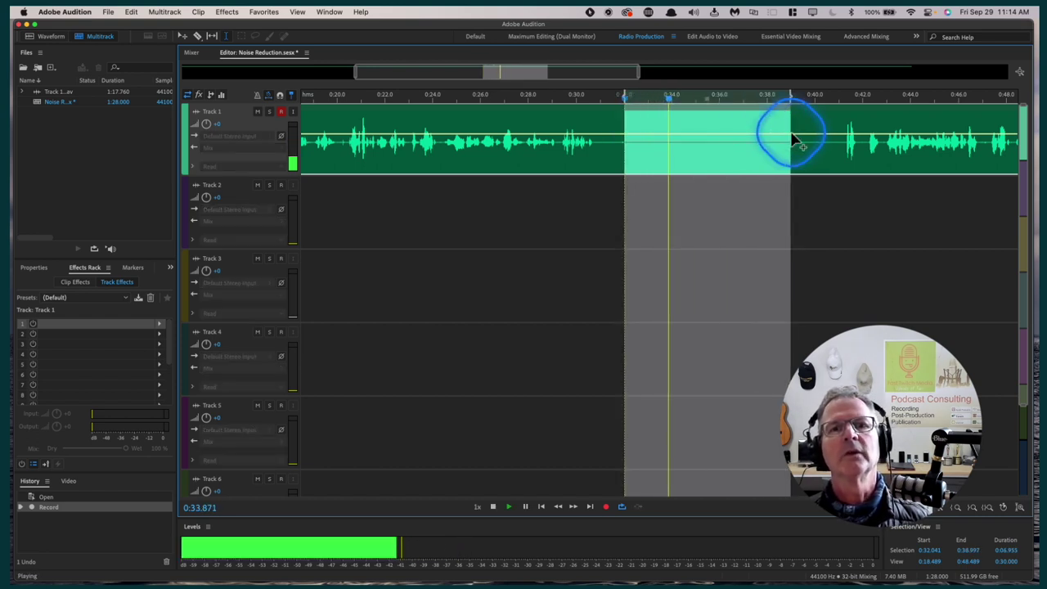
{"action": "left_click", "coordinate": [792, 153]}
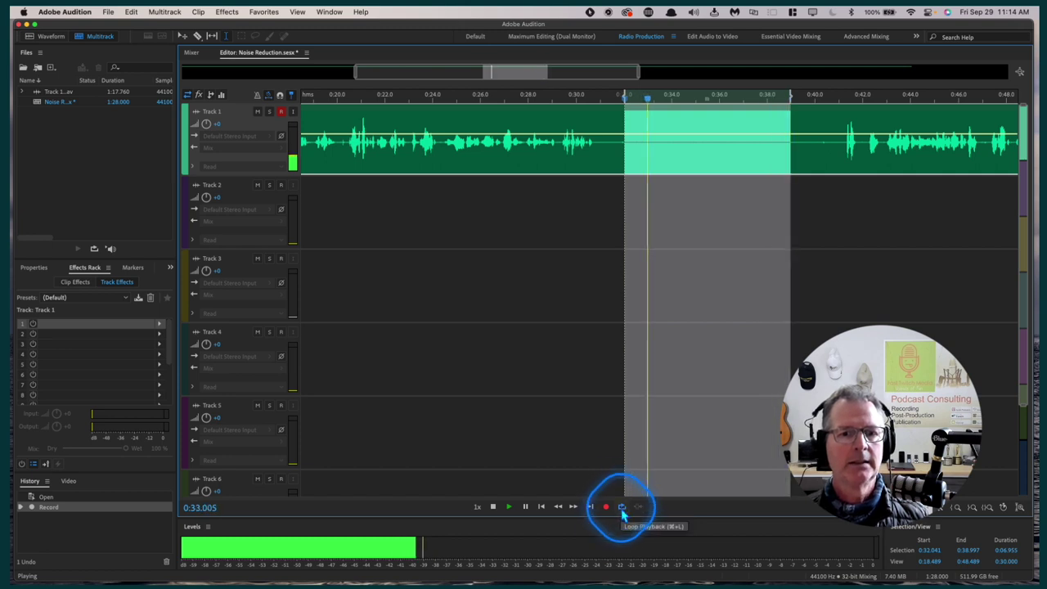
{"action": "key", "text": "space"}
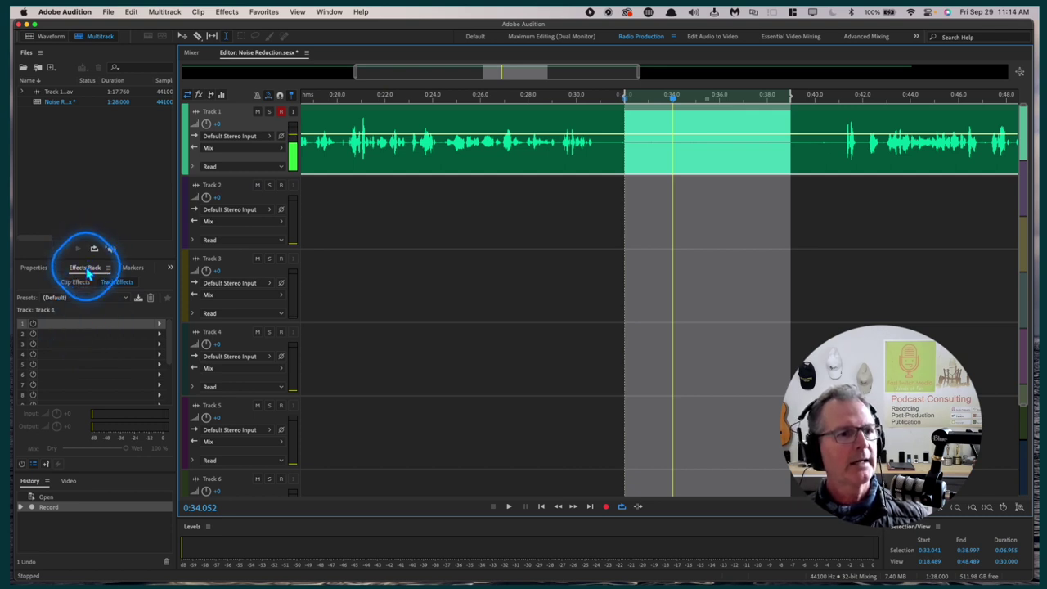
- Insert Noise Reduction / Restoration > Adaptive Noise Reduction into Track 1's first rack slot
{"action": "left_click", "coordinate": [161, 327]}
{"action": "mouse_move", "coordinate": [197, 416]}
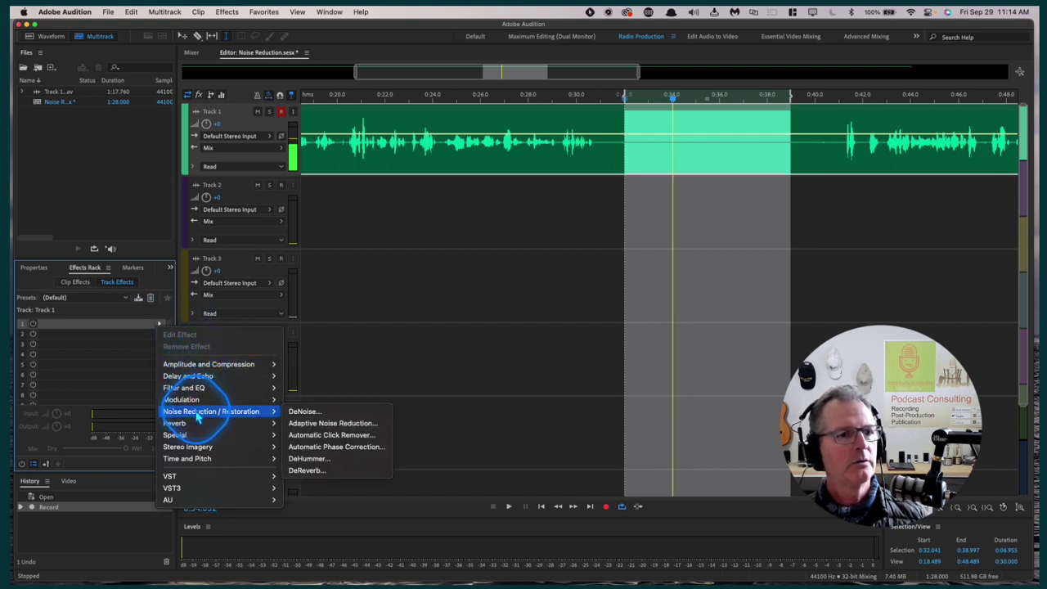
{"action": "left_click", "coordinate": [334, 424]}
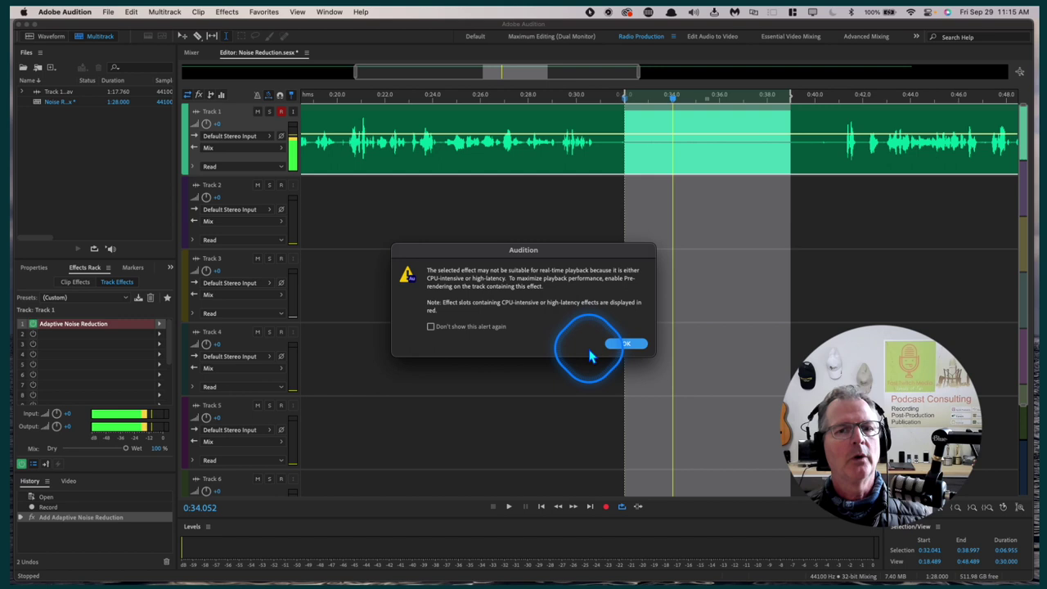
- Dismiss the performance warning, open the effect settings, and play the selection at defaults
{"action": "left_click", "coordinate": [625, 343]}
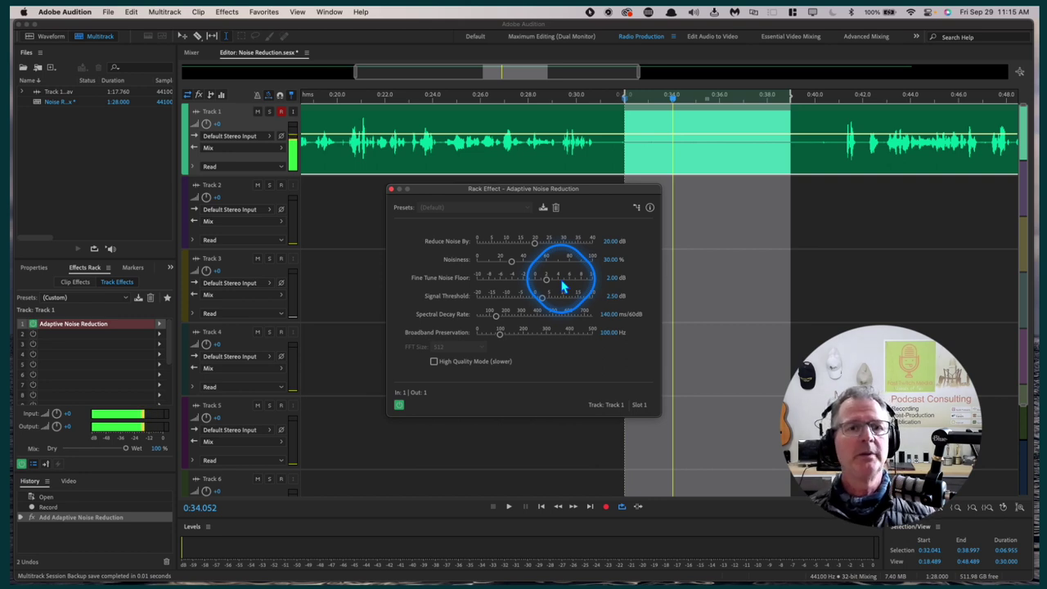
{"action": "key", "text": "space"}
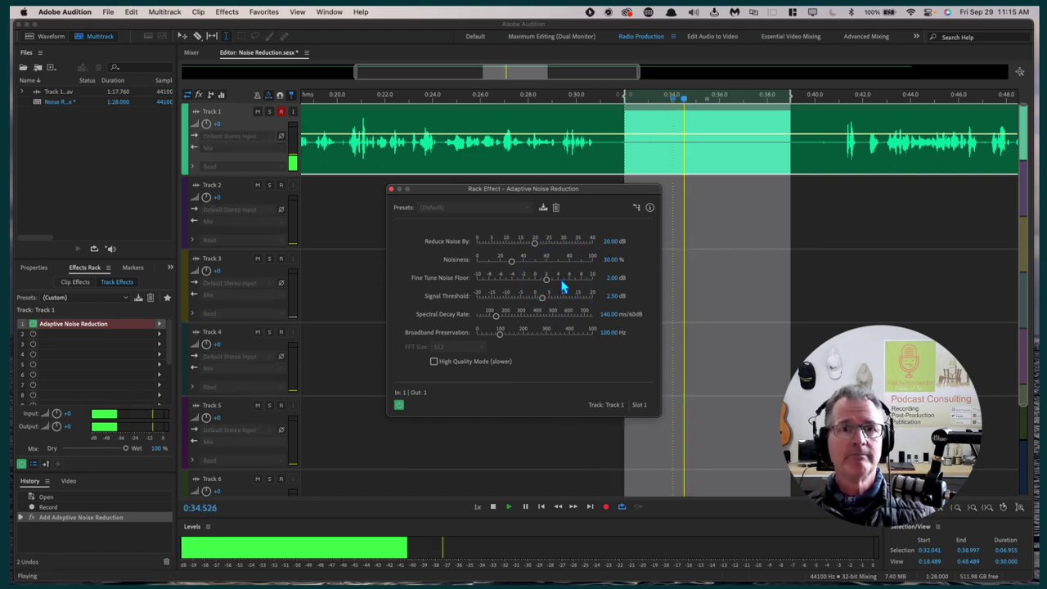
- Bypass and re-enable the effect, try Reduce Noise By near 29.46 dB, then settle at 19.86 dB
{"action": "left_click", "coordinate": [400, 406]}
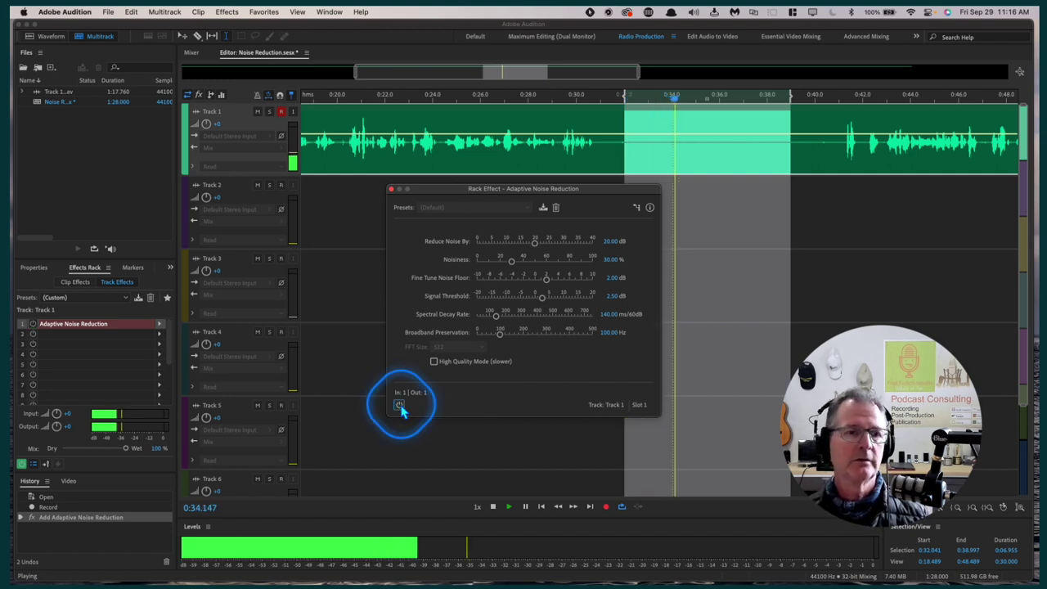
{"action": "left_click", "coordinate": [400, 406]}
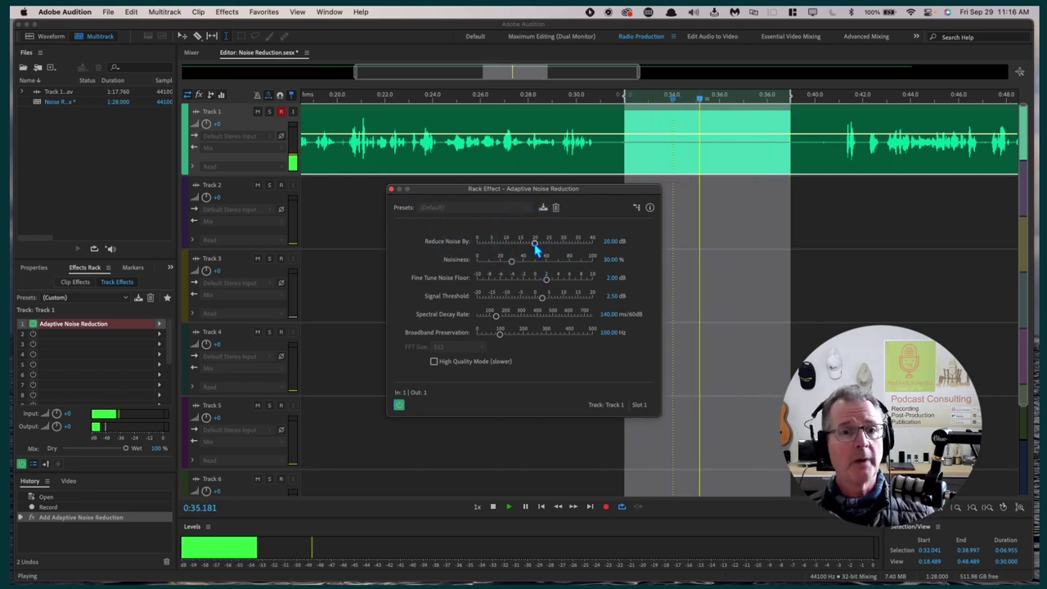
{"action": "left_click_drag", "start_coordinate": [536, 247], "coordinate": [563, 249]}
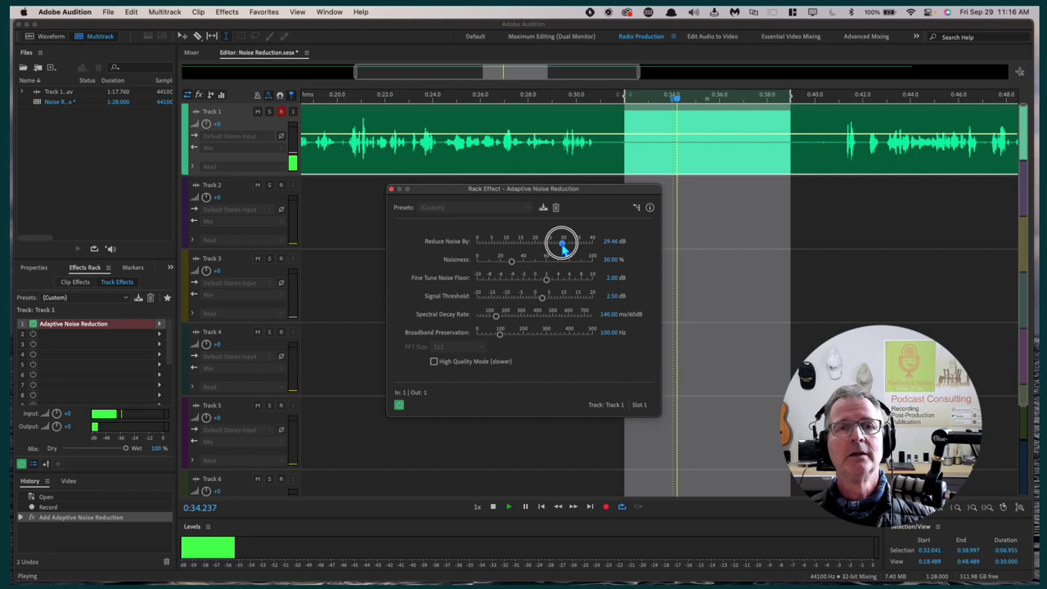
{"action": "left_click", "coordinate": [563, 247]}
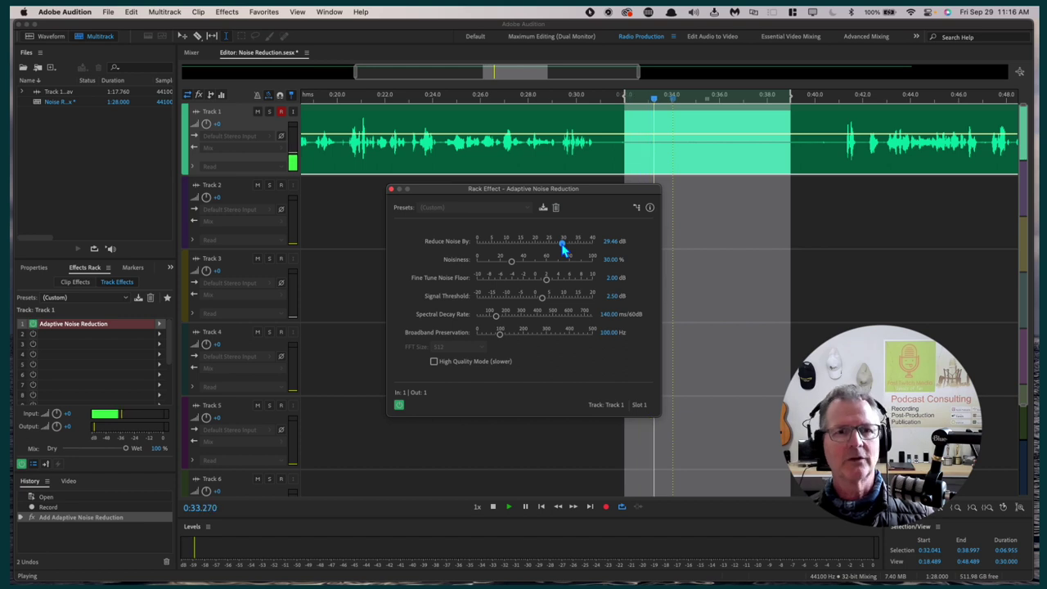
{"action": "left_click_drag", "start_coordinate": [563, 248], "coordinate": [533, 248]}
- Settle Reduce Noise By at 19.86 dB and play the voice from 0:20.3
{"action": "left_click", "coordinate": [395, 204]}
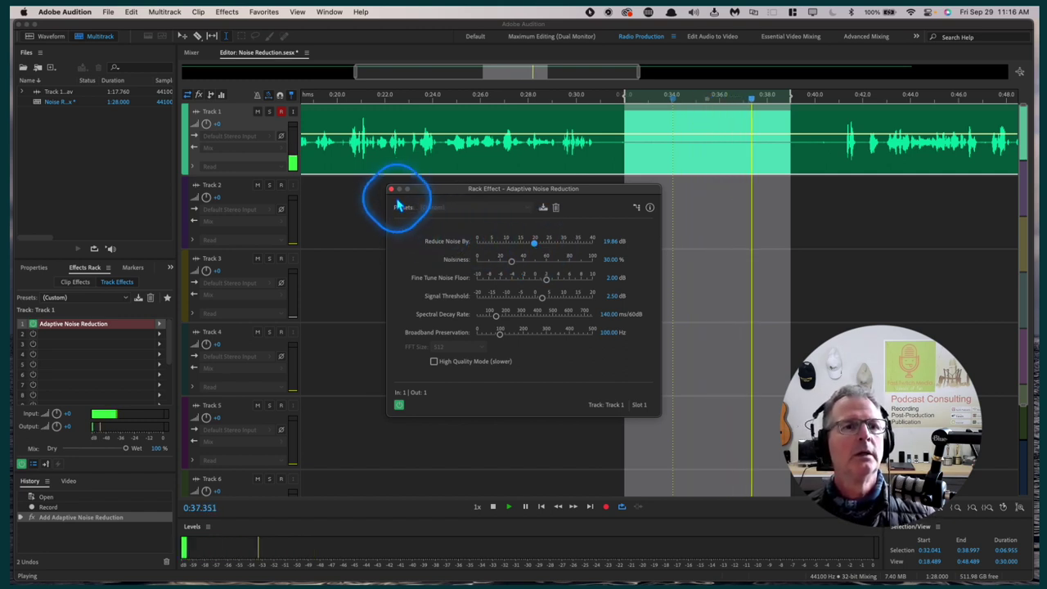
{"action": "mouse_move", "coordinate": [395, 204]}
{"action": "left_mouse_down"}
{"action": "mouse_move", "coordinate": [376, 237]}
{"action": "mouse_move", "coordinate": [363, 232]}
{"action": "left_mouse_up"}
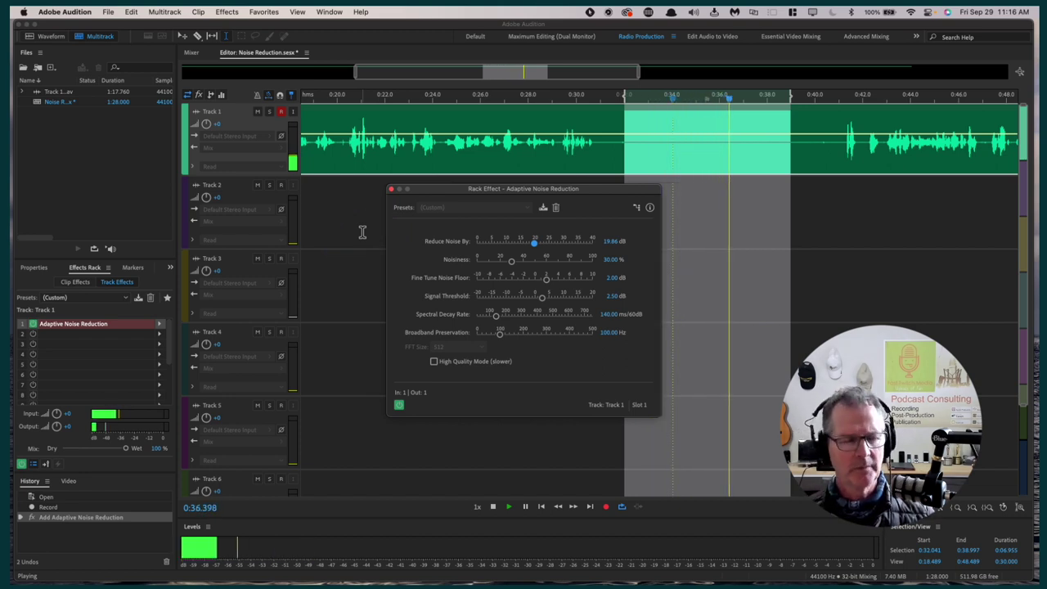
{"action": "key", "text": "space"}
{"action": "left_click_drag", "start_coordinate": [390, 196], "coordinate": [346, 131]}
{"action": "left_click", "coordinate": [344, 123]}
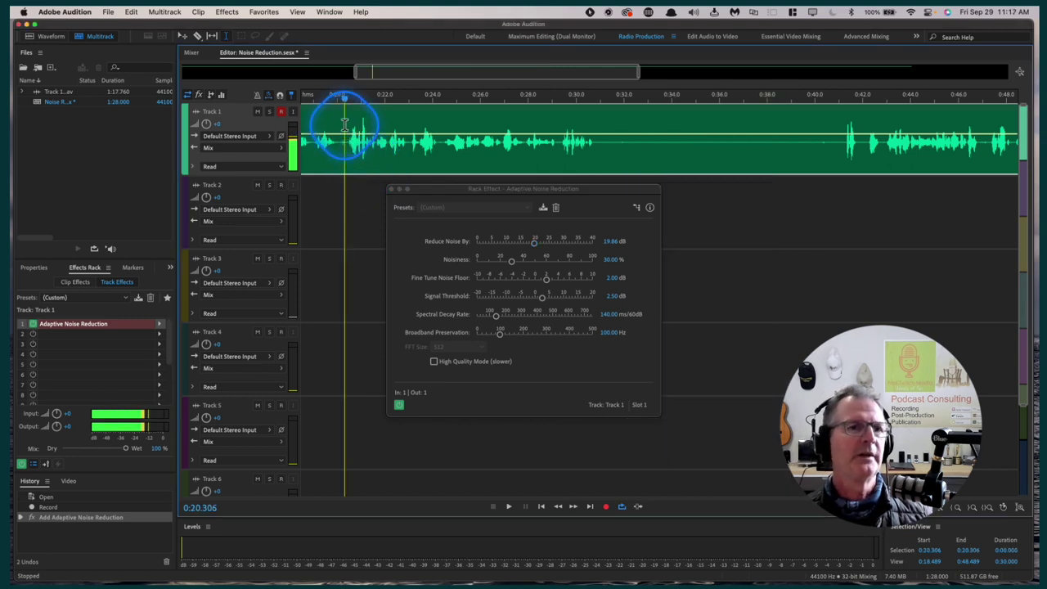
{"action": "key", "text": "space"}
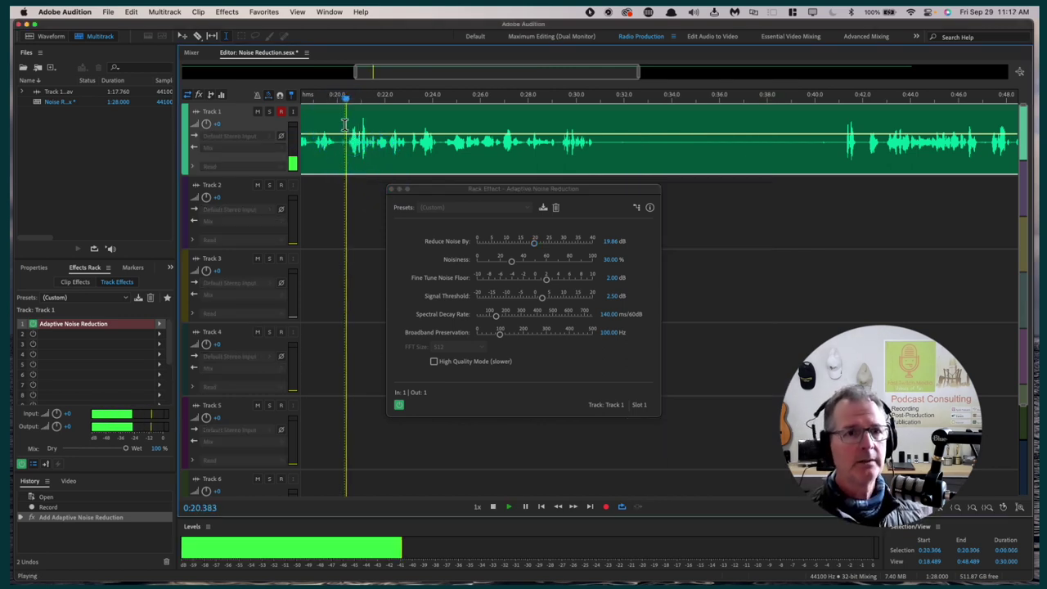
- Move the noise reduction window left and briefly replay from about 0:28.8
{"action": "left_click", "coordinate": [448, 194]}
{"action": "left_click_drag", "start_coordinate": [448, 195], "coordinate": [153, 197]}
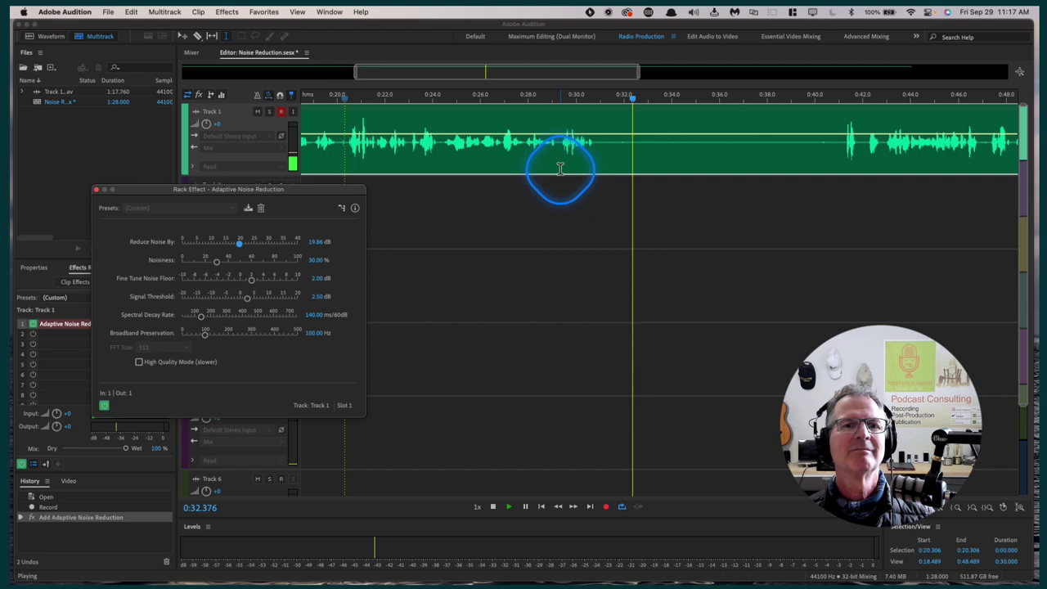
{"action": "key", "text": "space"}
{"action": "left_click", "coordinate": [548, 123]}
{"action": "key", "text": "space"}
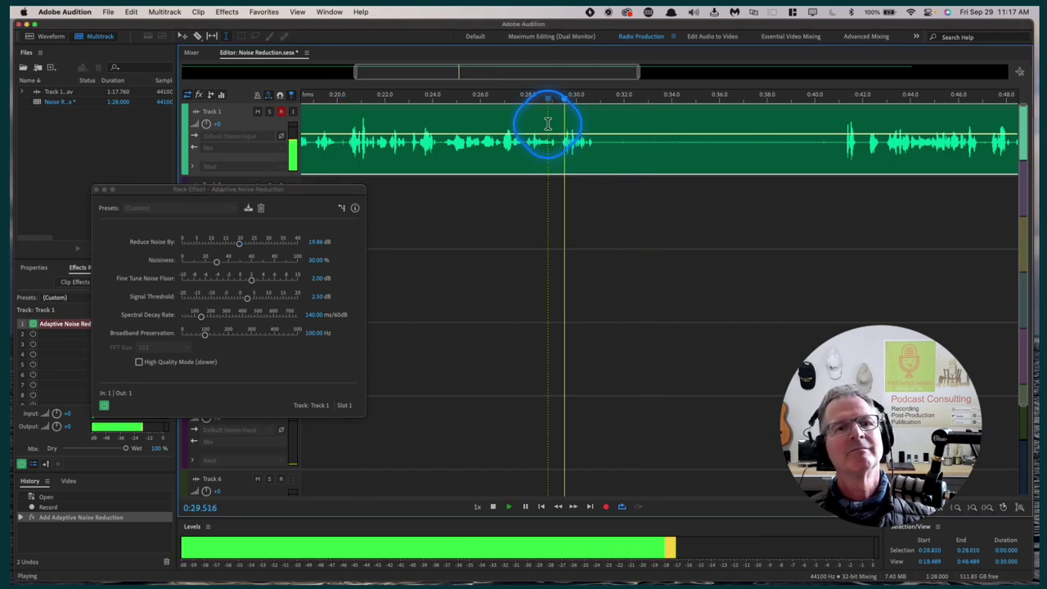
{"action": "key", "text": "space"}
- Play the voice from about 0:40.8 while scrolling the timeline right
{"action": "left_click", "coordinate": [637, 125]}
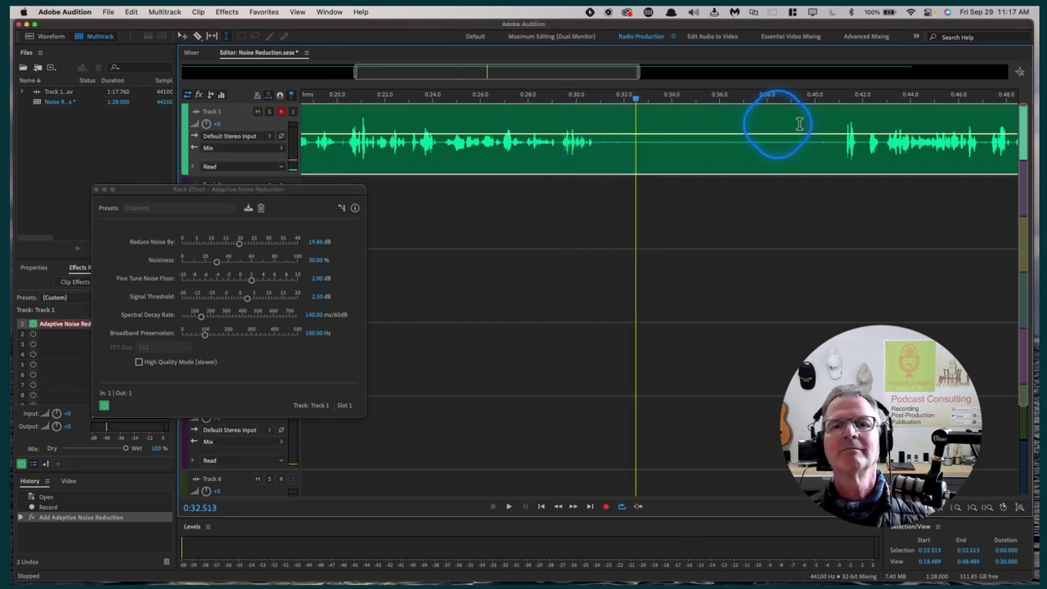
{"action": "left_click", "coordinate": [834, 119]}
{"action": "key", "text": "space"}
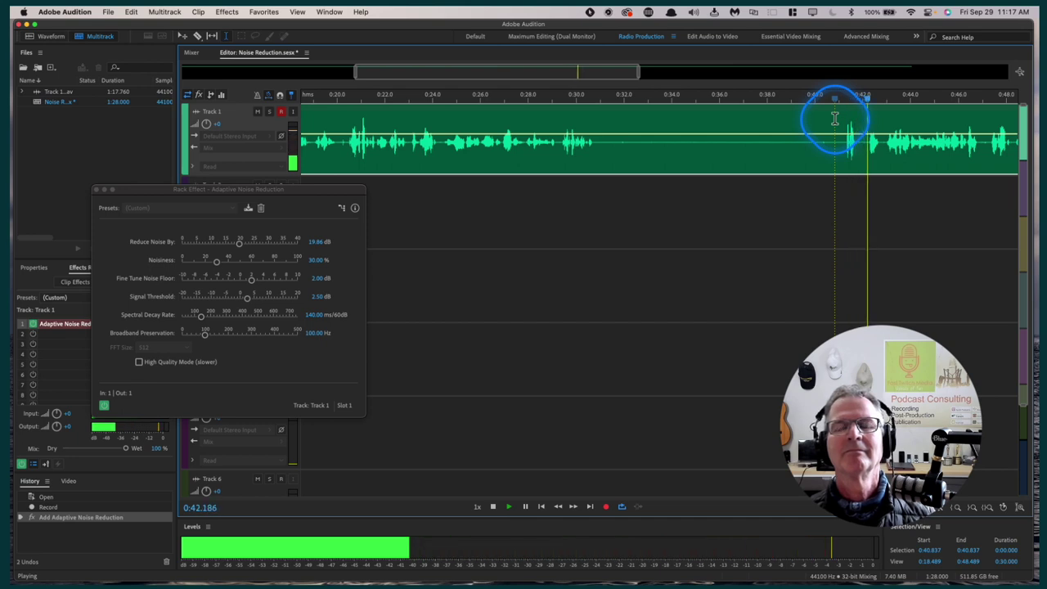
{"action": "scroll", "coordinate": [812, 302], "scroll_direction": "right", "scroll_amount": 3}
{"action": "scroll", "coordinate": [812, 301], "scroll_direction": "right", "scroll_amount": 2}
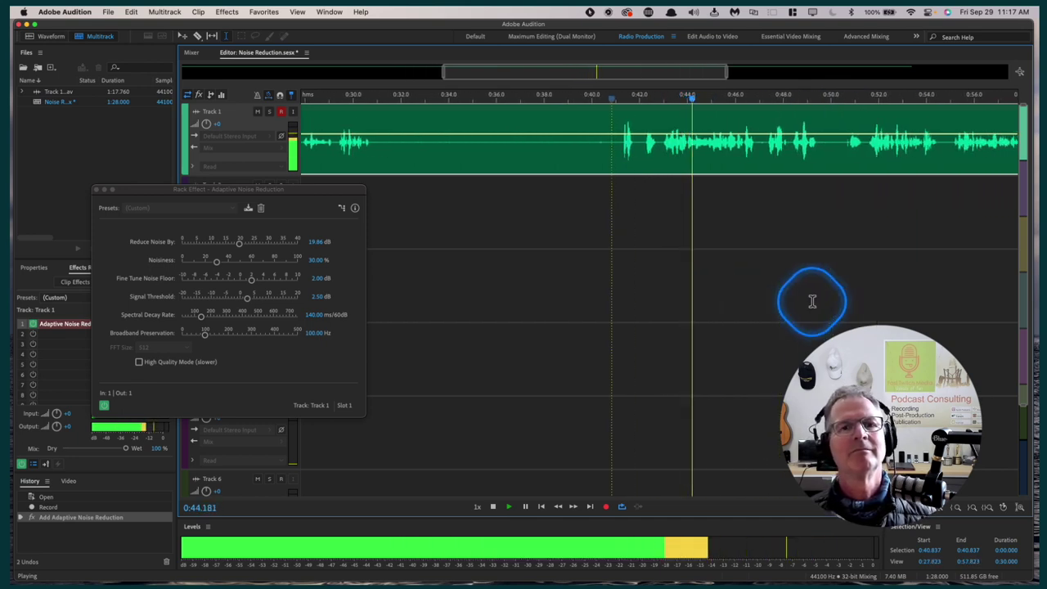
{"action": "scroll", "coordinate": [812, 301], "scroll_direction": "right", "scroll_amount": 3}
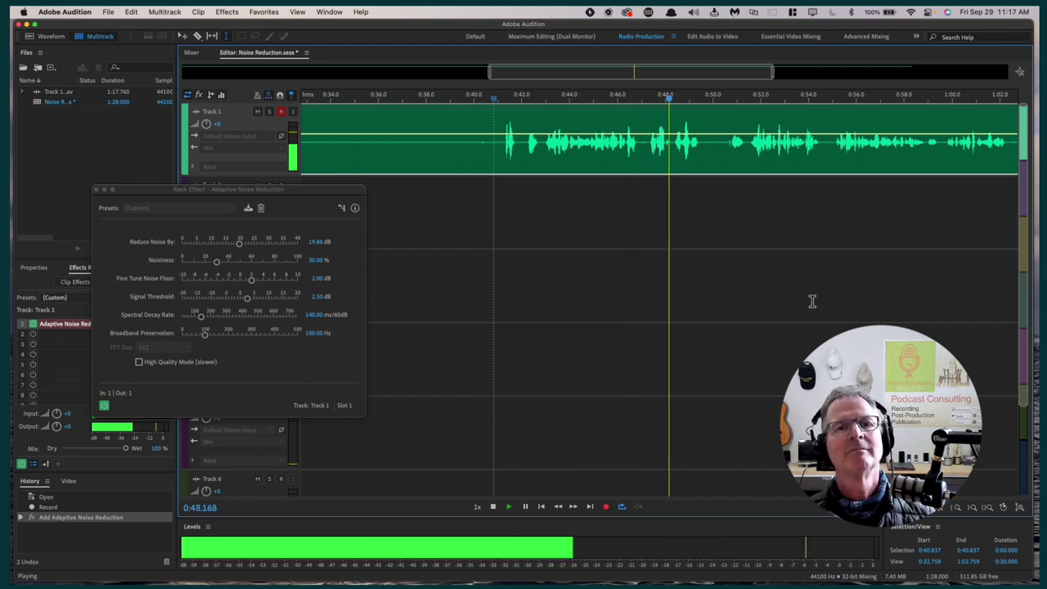
{"action": "left_click", "coordinate": [634, 308]}
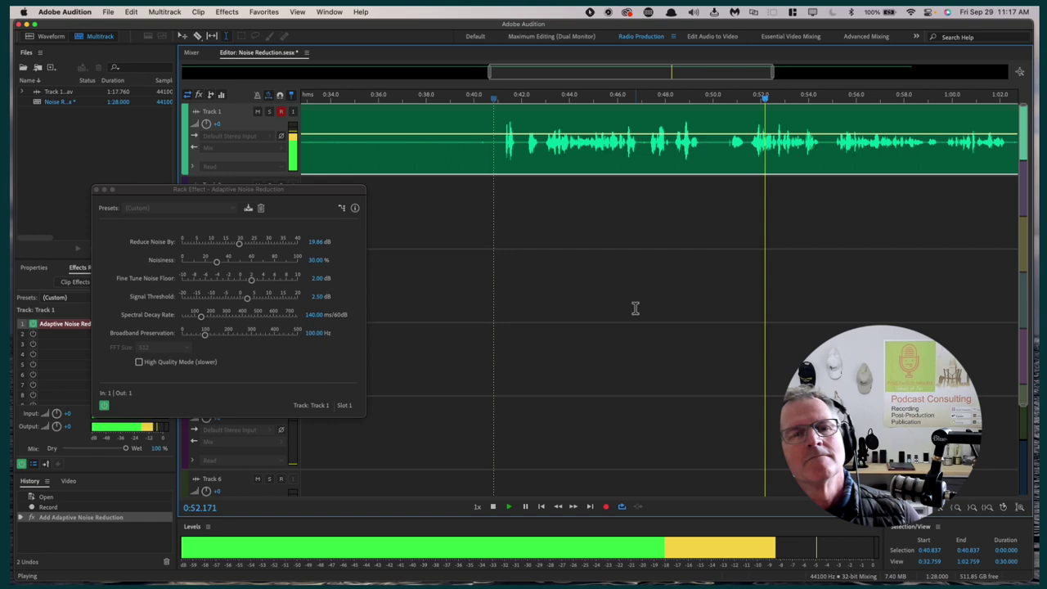
{"action": "key", "text": "space"}
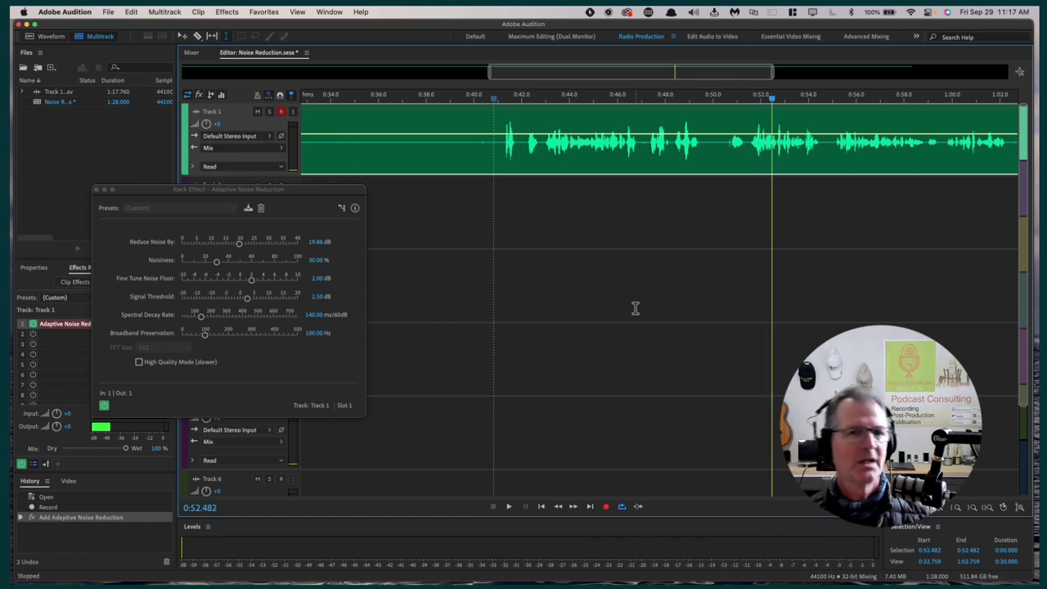
- Replay the voice from 0:41.15
{"action": "left_click", "coordinate": [502, 116]}
{"action": "key", "text": "space"}
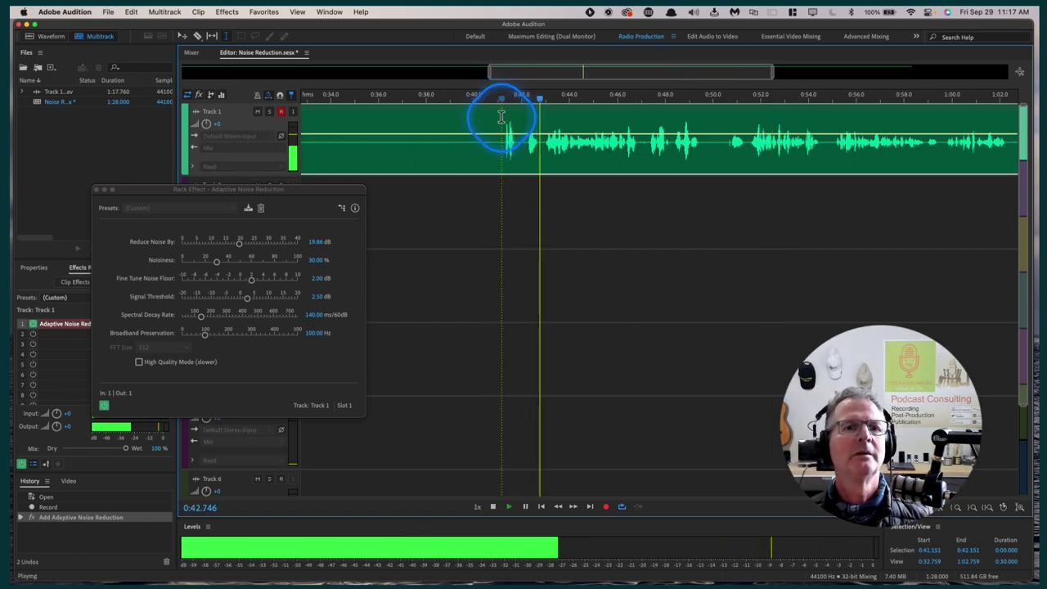
{"action": "left_click", "coordinate": [518, 225]}
{"action": "key", "text": "space"}
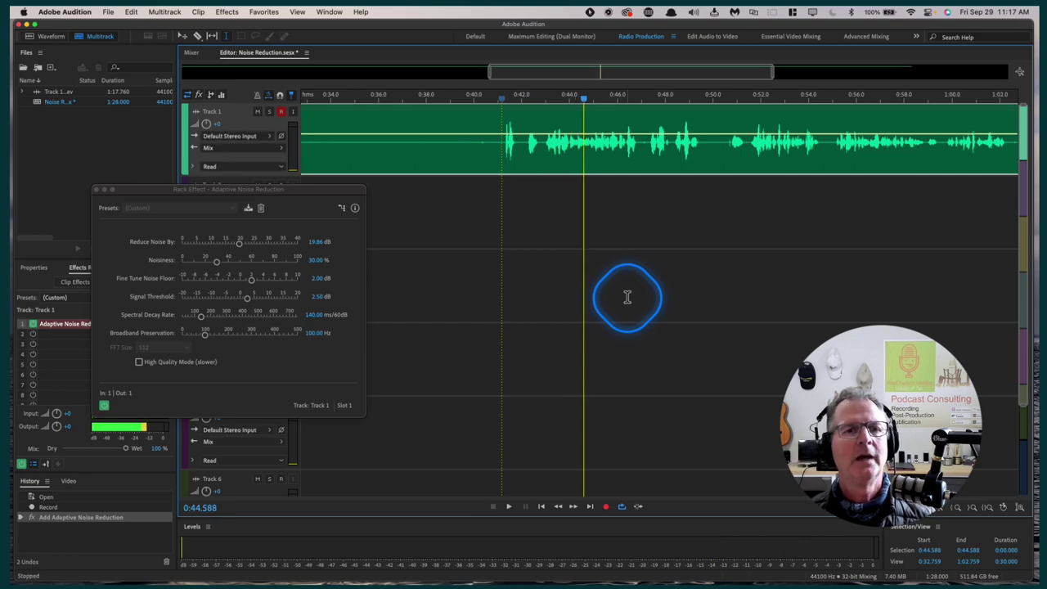
- Play the voice from 0:40.658, just before the speech starts
{"action": "left_click", "coordinate": [489, 120]}
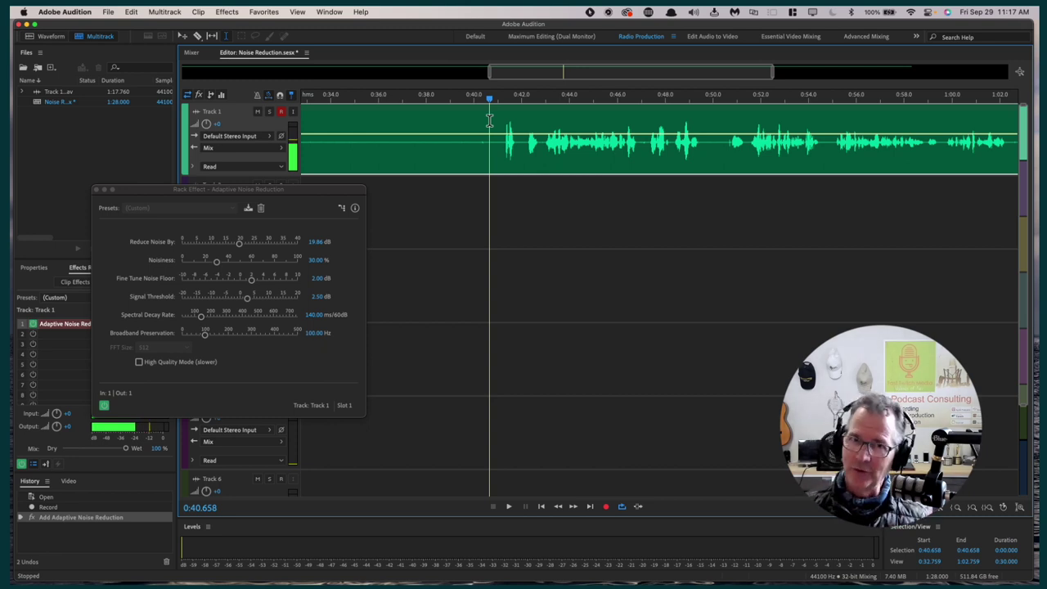
{"action": "key", "text": "space"}
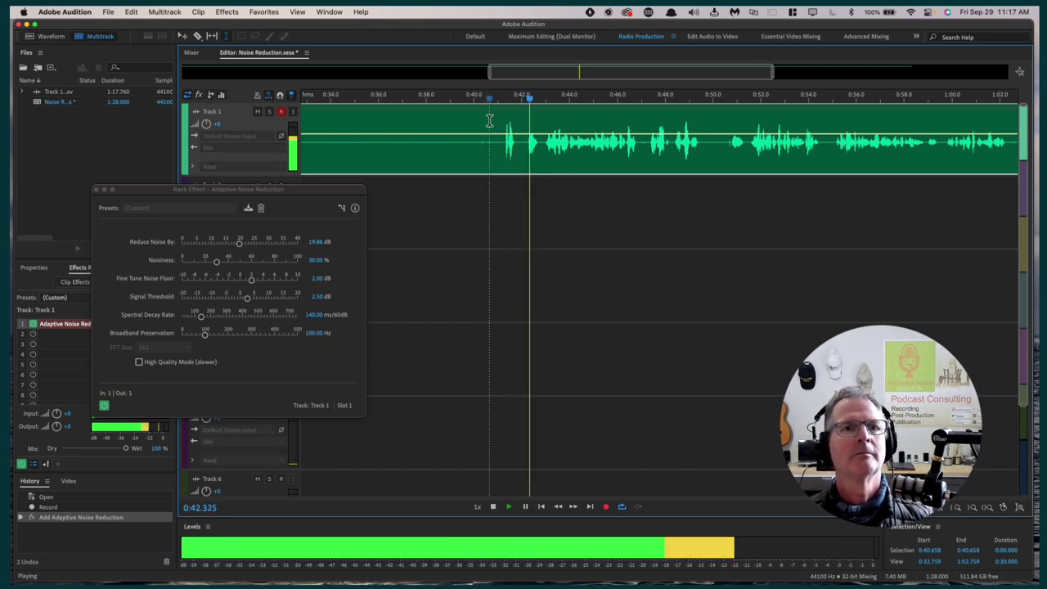
{"action": "left_click", "coordinate": [731, 205]}
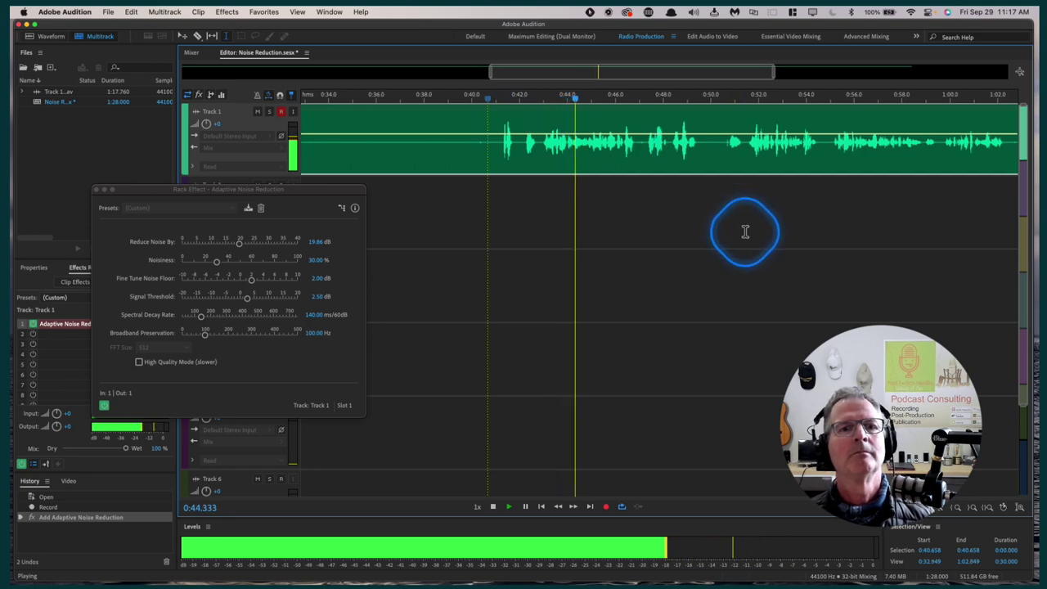
{"action": "scroll", "coordinate": [744, 232], "scroll_direction": "right", "scroll_amount": 5}
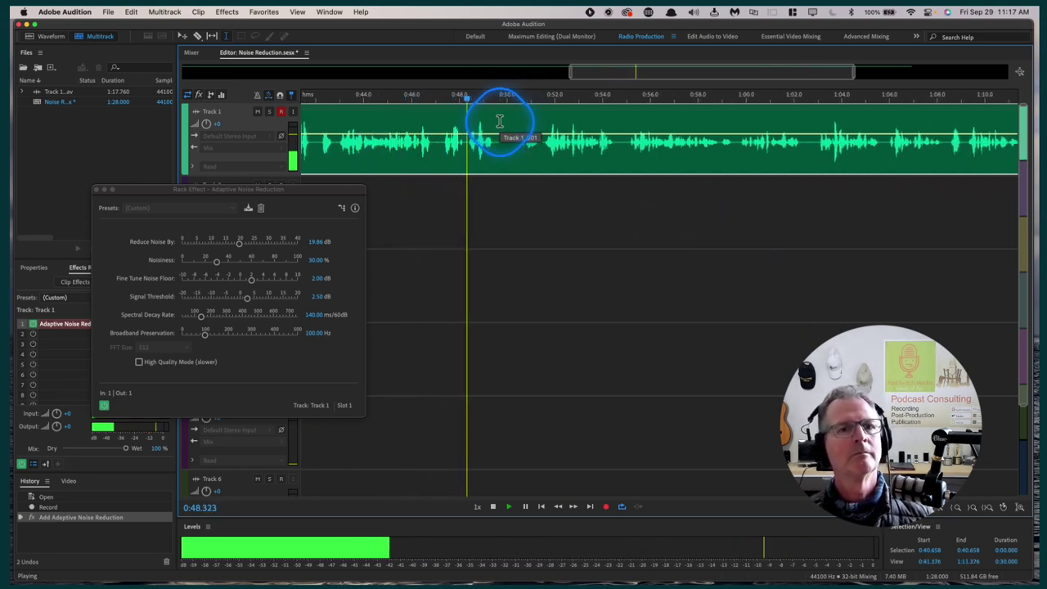
{"action": "key", "text": "space"}
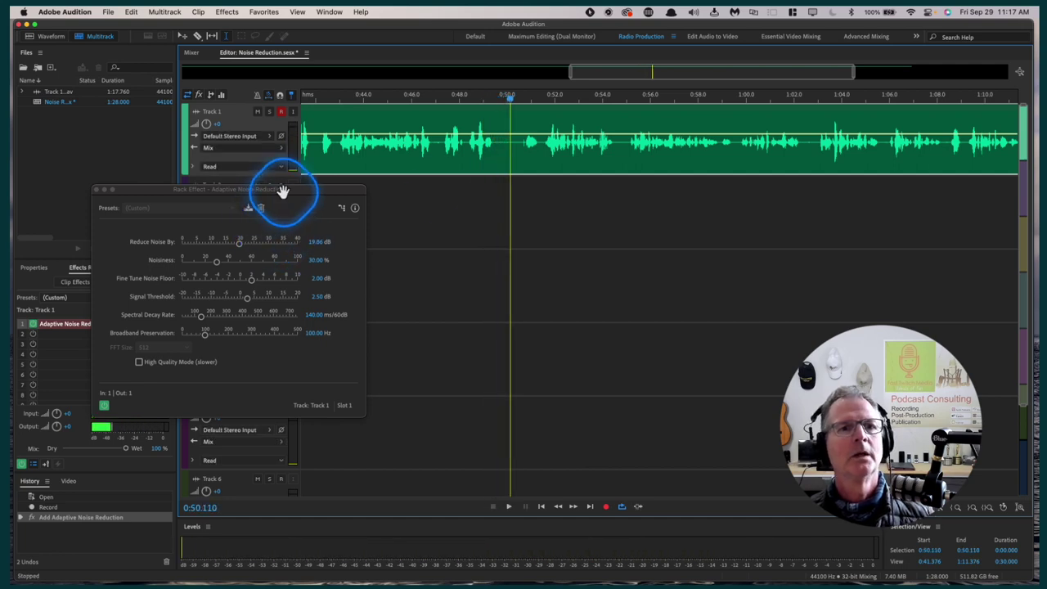
- Play the processed voice from about 0:43
{"action": "left_click", "coordinate": [344, 117]}
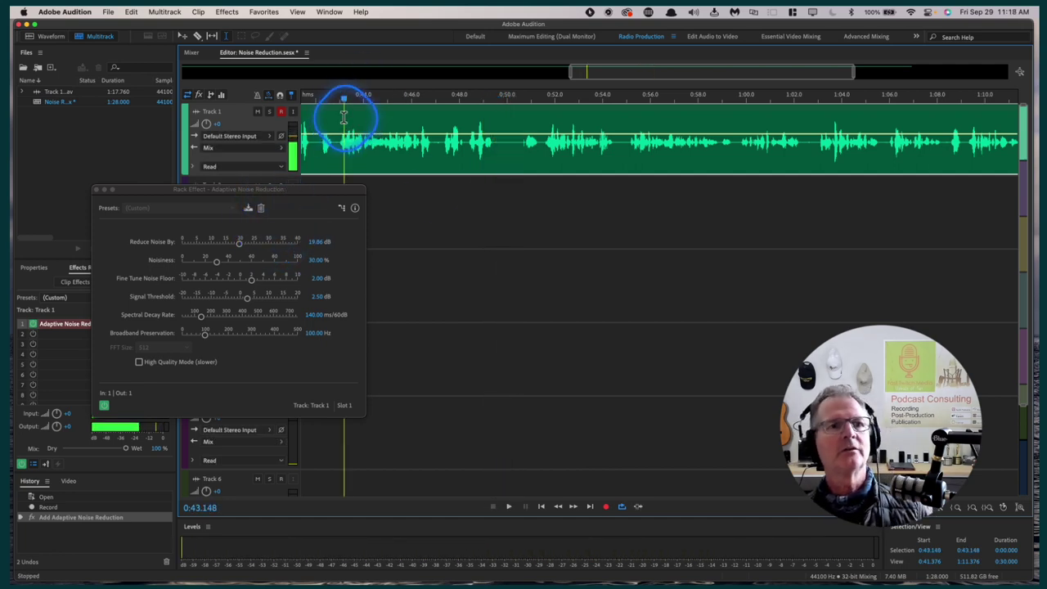
{"action": "key", "text": "space"}
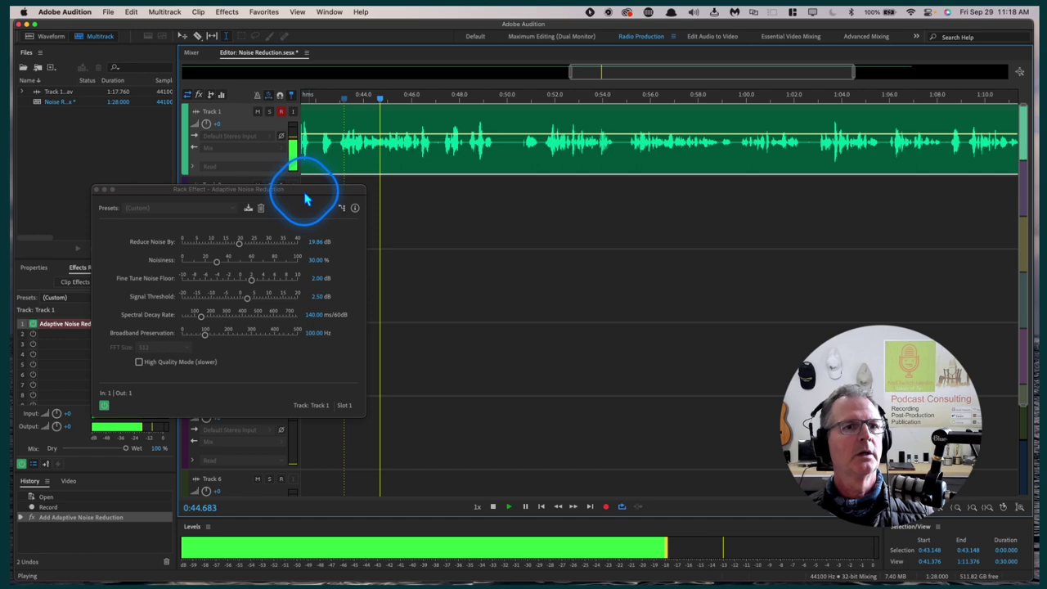
{"action": "key", "text": "space"}
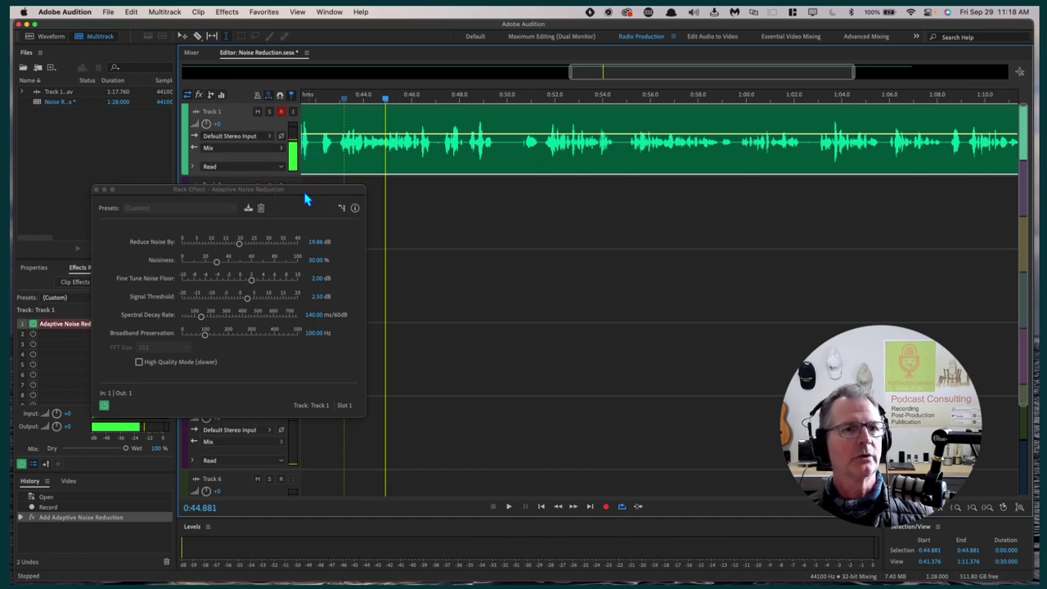
{"action": "key", "text": "space"}
- Move the Rack Effect window upper right; set Reduce Noise By 24.07 dB, Noisiness 0%
{"action": "left_click_drag", "start_coordinate": [304, 196], "coordinate": [889, 115]}
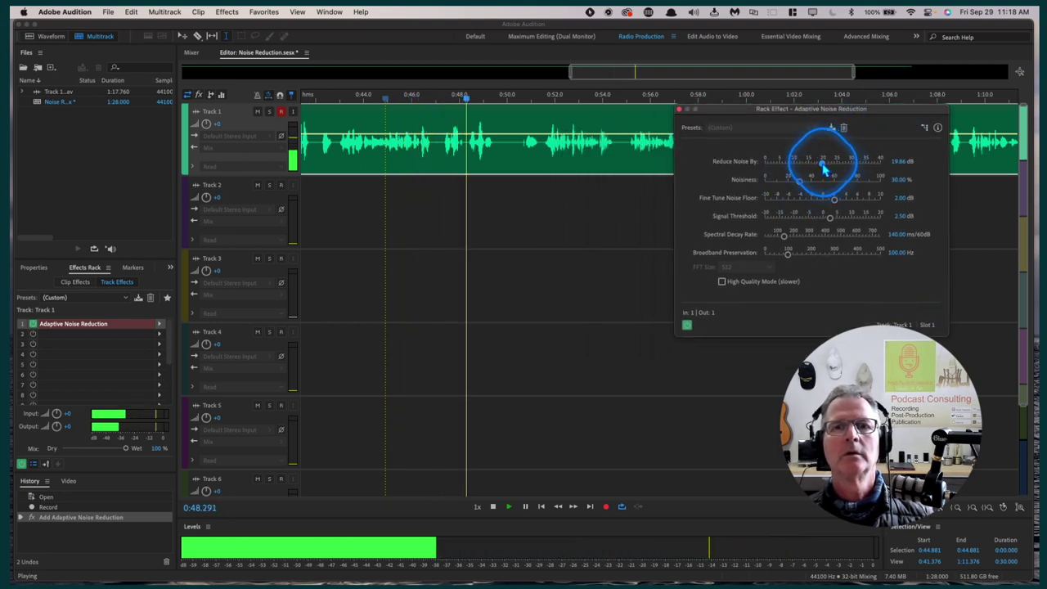
{"action": "left_click_drag", "start_coordinate": [823, 167], "coordinate": [765, 189]}
{"action": "left_click", "coordinate": [799, 181]}
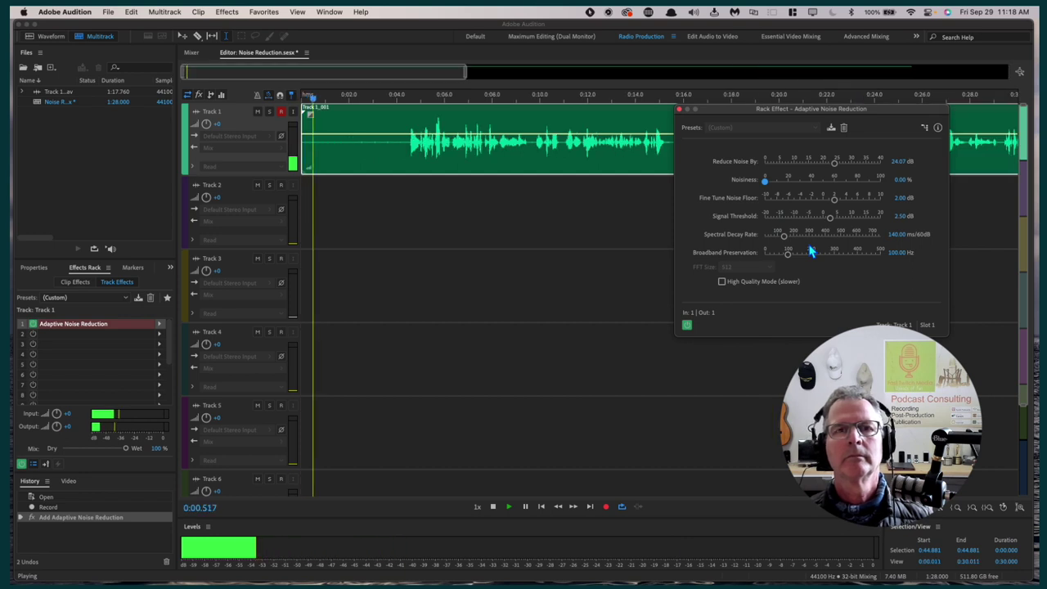
{"action": "key", "text": "space"}
{"action": "left_click", "coordinate": [649, 137]}
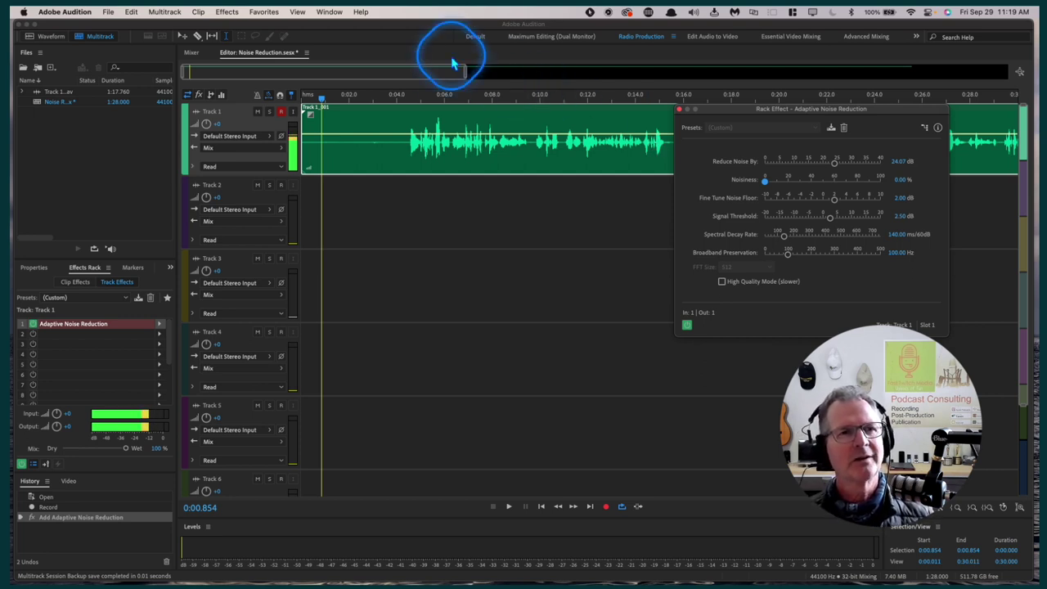
- Raise Noisiness from 0% to about 43% during playback
{"action": "key", "text": "space"}
{"action": "left_click", "coordinate": [404, 98]}
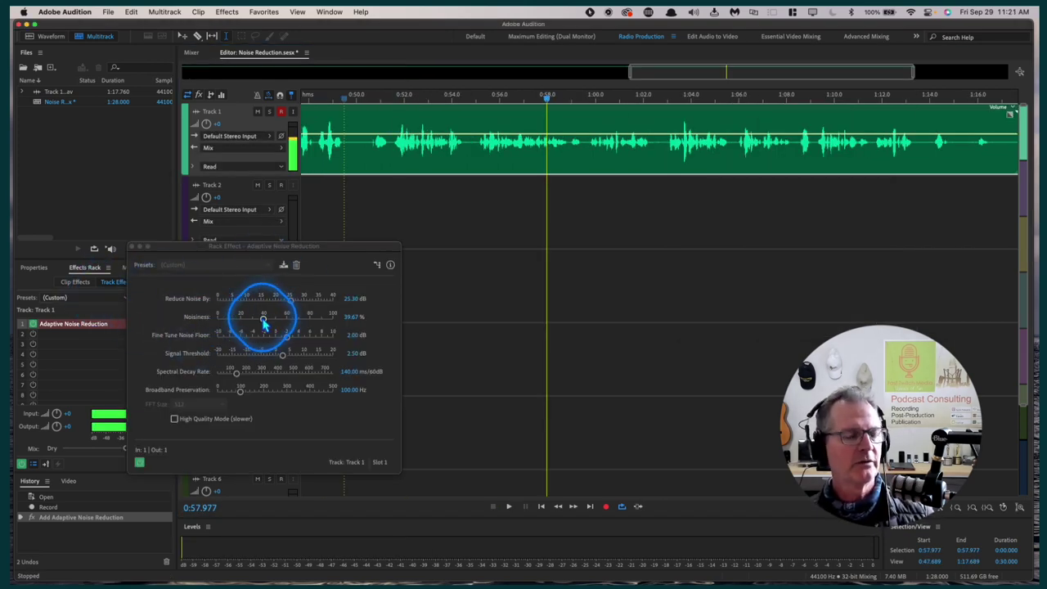
{"action": "left_click_drag", "start_coordinate": [264, 320], "coordinate": [216, 320]}
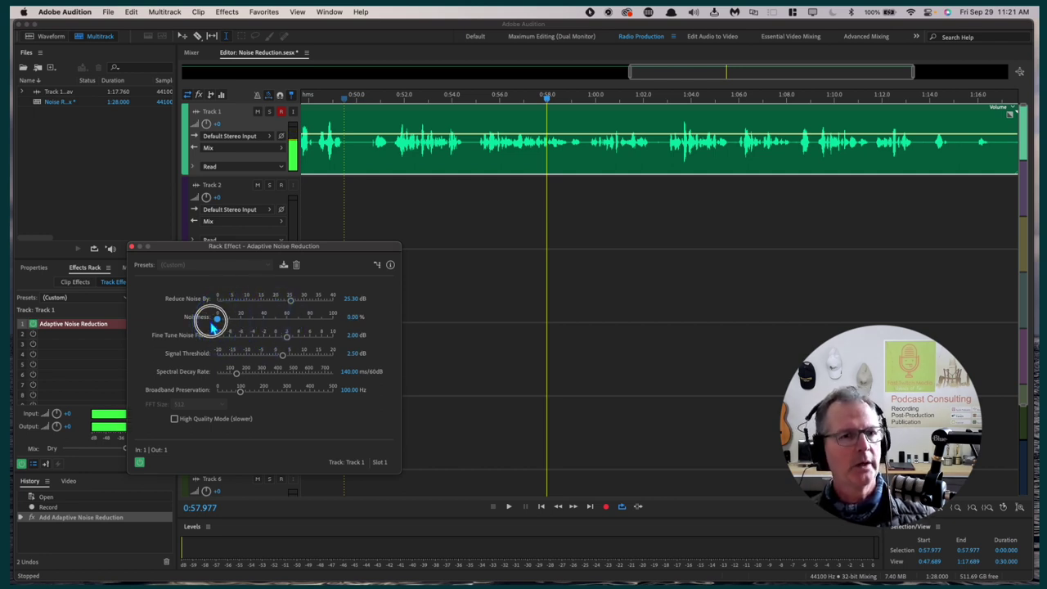
{"action": "left_click_drag", "start_coordinate": [215, 321], "coordinate": [266, 325]}
- Listen back from 0:57.977, then from 1:02.947
{"action": "key", "text": "space"}
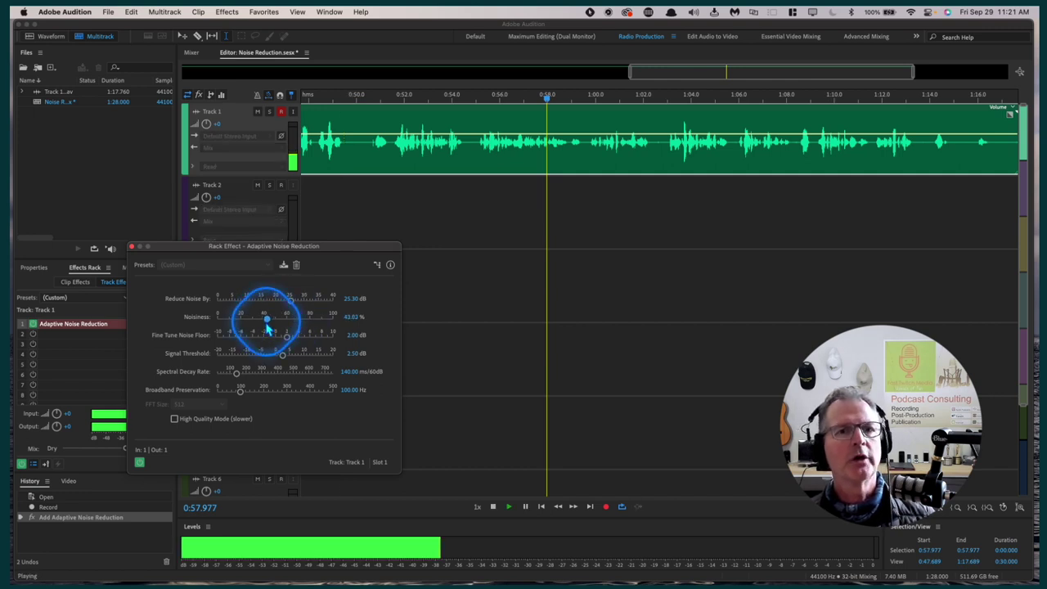
{"action": "left_click", "coordinate": [422, 326]}
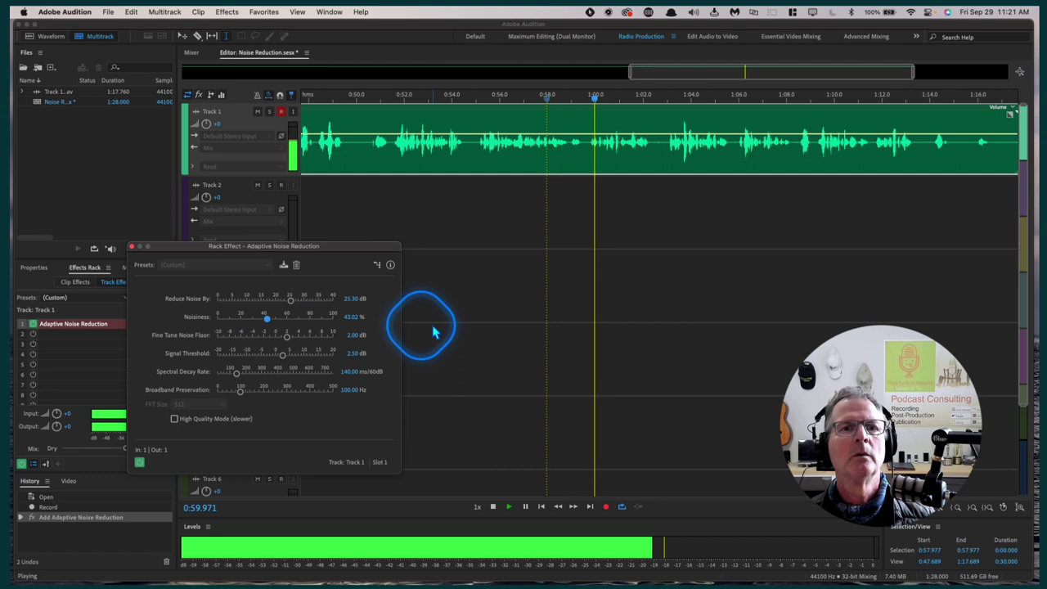
{"action": "left_click", "coordinate": [561, 327]}
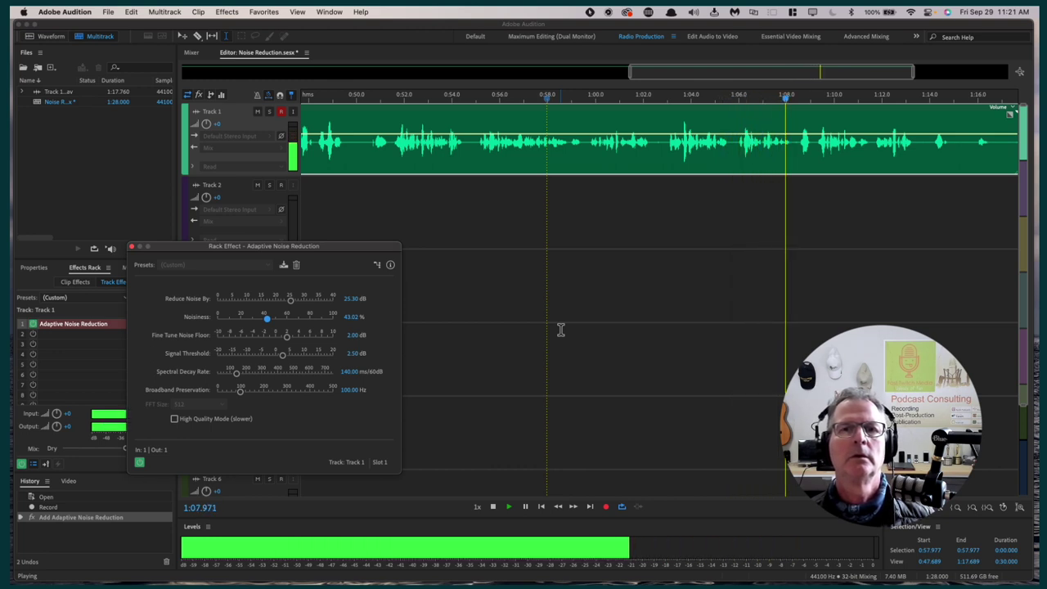
{"action": "key", "text": "space"}
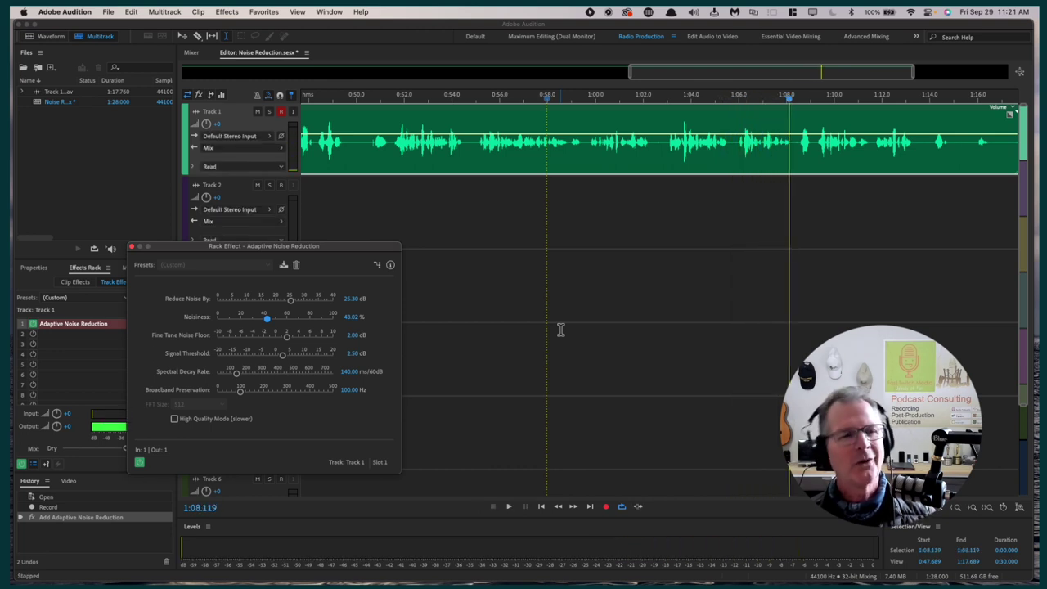
{"action": "left_click", "coordinate": [665, 124]}
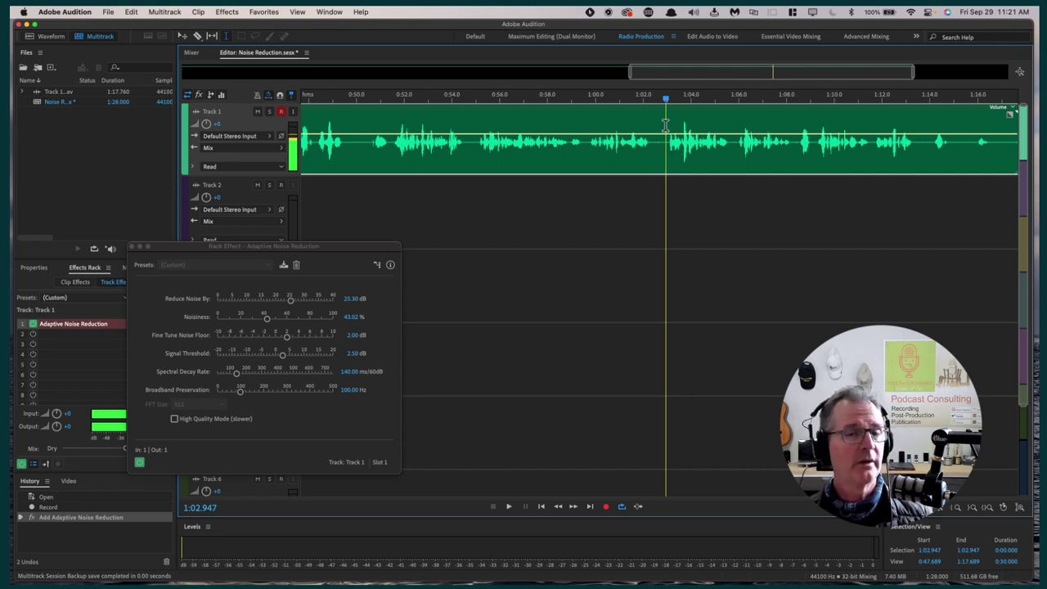
{"action": "left_click", "coordinate": [666, 125]}
{"action": "key", "text": "space"}
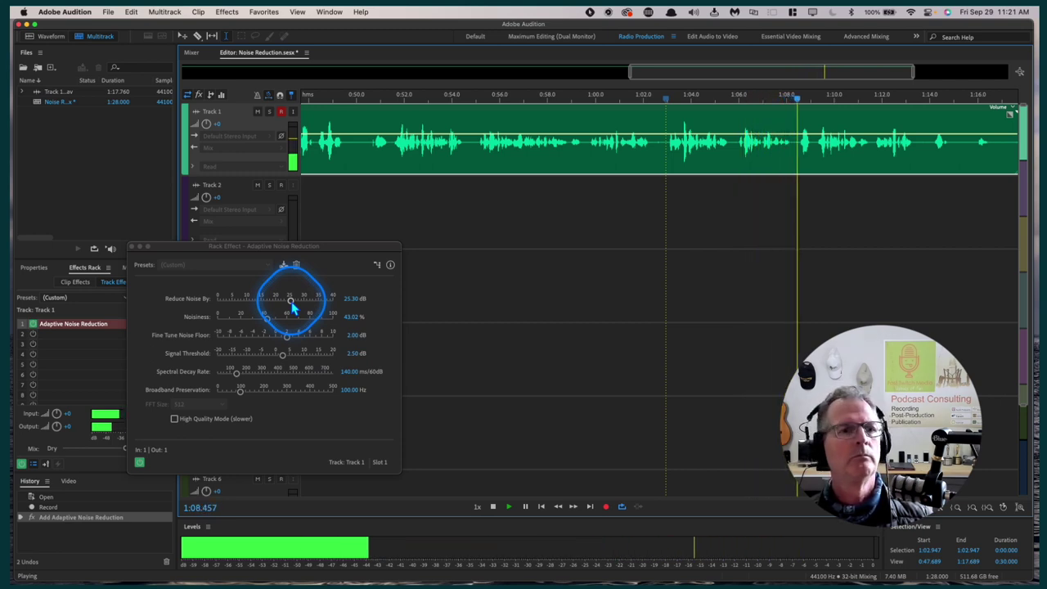
- Lower Reduce Noise By to 18.70 dB and scroll the timeline to the clip's end
{"action": "mouse_move", "coordinate": [292, 305]}
{"action": "left_mouse_down"}
{"action": "mouse_move", "coordinate": [311, 305]}
{"action": "mouse_move", "coordinate": [275, 309]}
{"action": "left_mouse_up"}
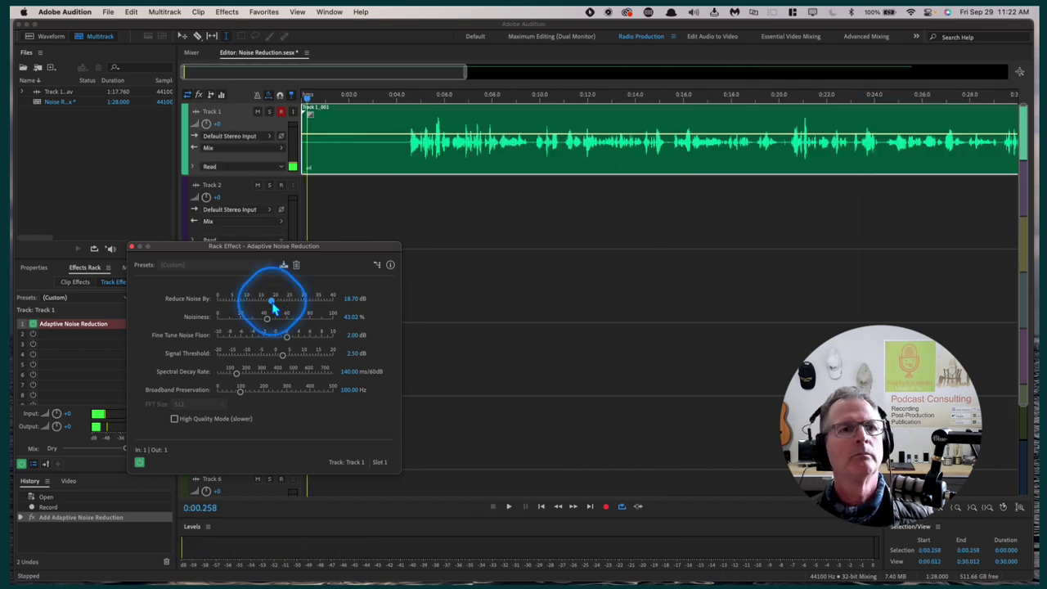
{"action": "left_click", "coordinate": [348, 180]}
{"action": "scroll", "coordinate": [378, 218], "scroll_direction": "down", "scroll_amount": 1}
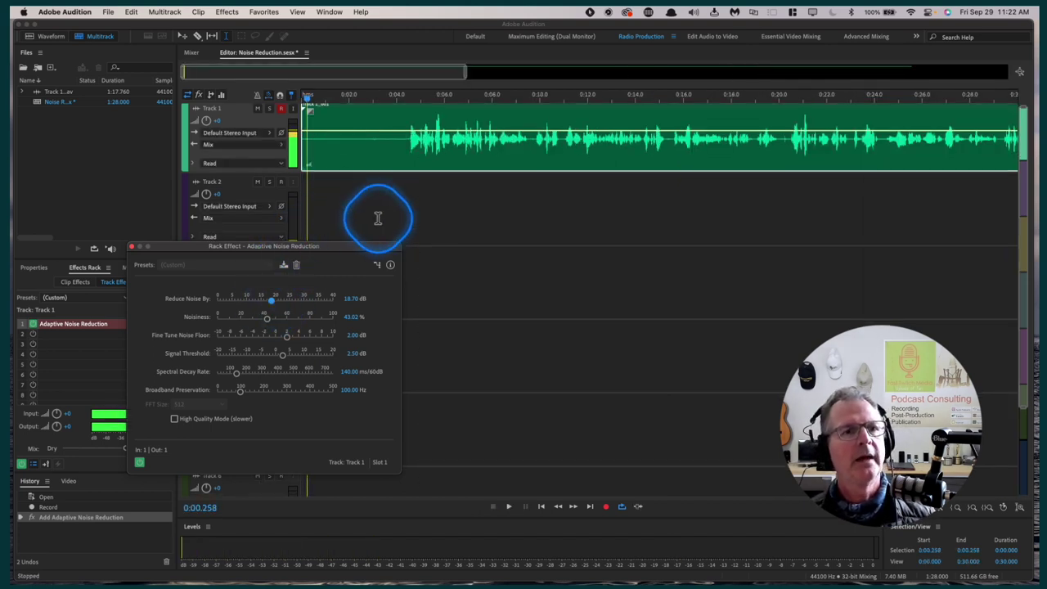
{"action": "scroll", "coordinate": [346, 140], "scroll_direction": "right", "scroll_amount": 5}
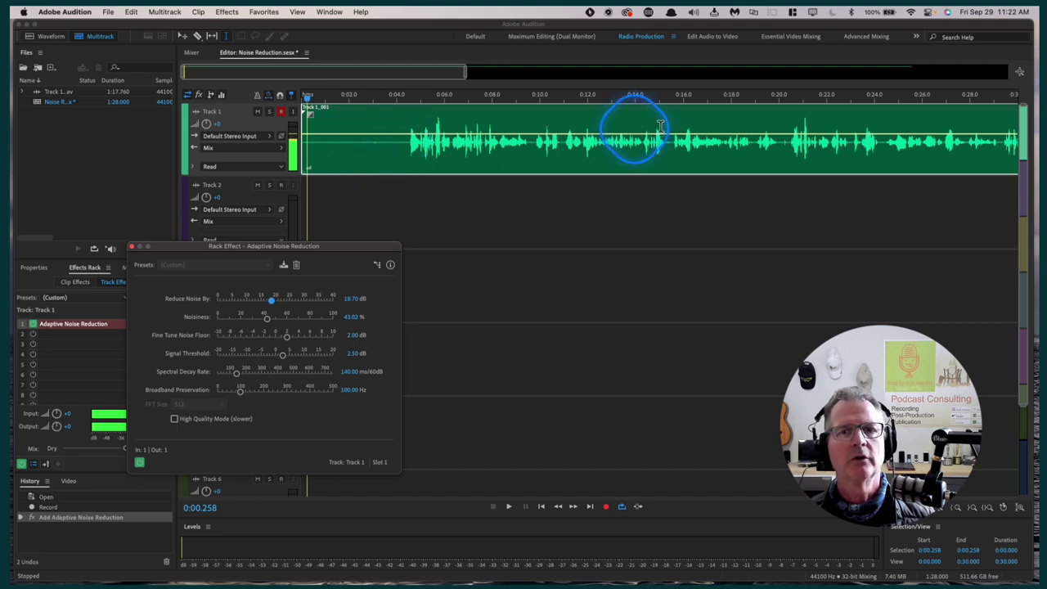
{"action": "scroll", "coordinate": [731, 121], "scroll_direction": "right", "scroll_amount": 20}
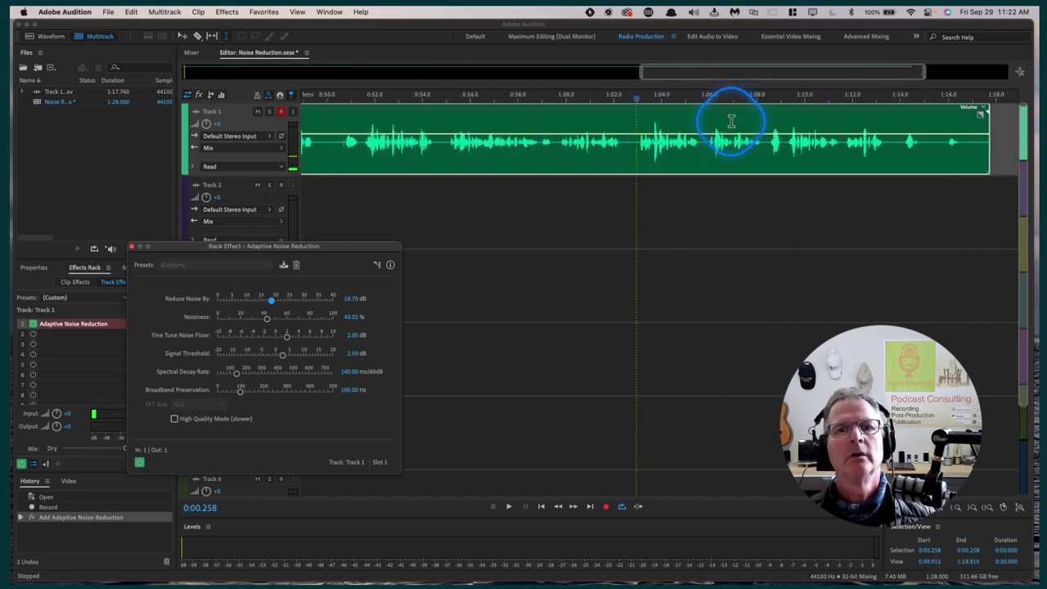
- Play the clip ending from about 1:14, then replay the last words from 1:15.7
{"action": "left_click", "coordinate": [854, 129]}
{"action": "key", "text": "space"}
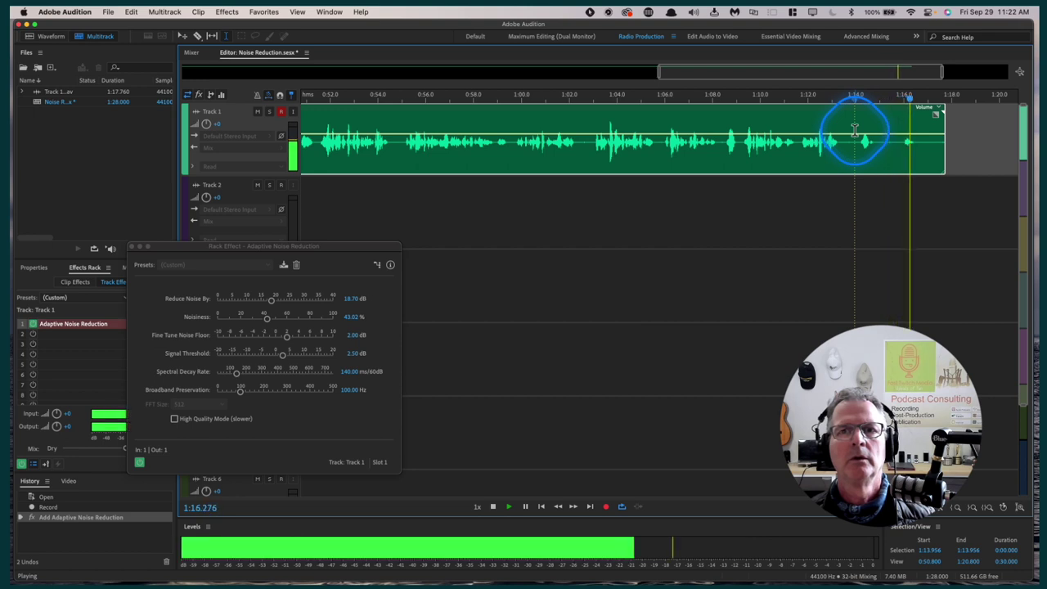
{"action": "key", "text": "space"}
{"action": "left_click", "coordinate": [896, 123]}
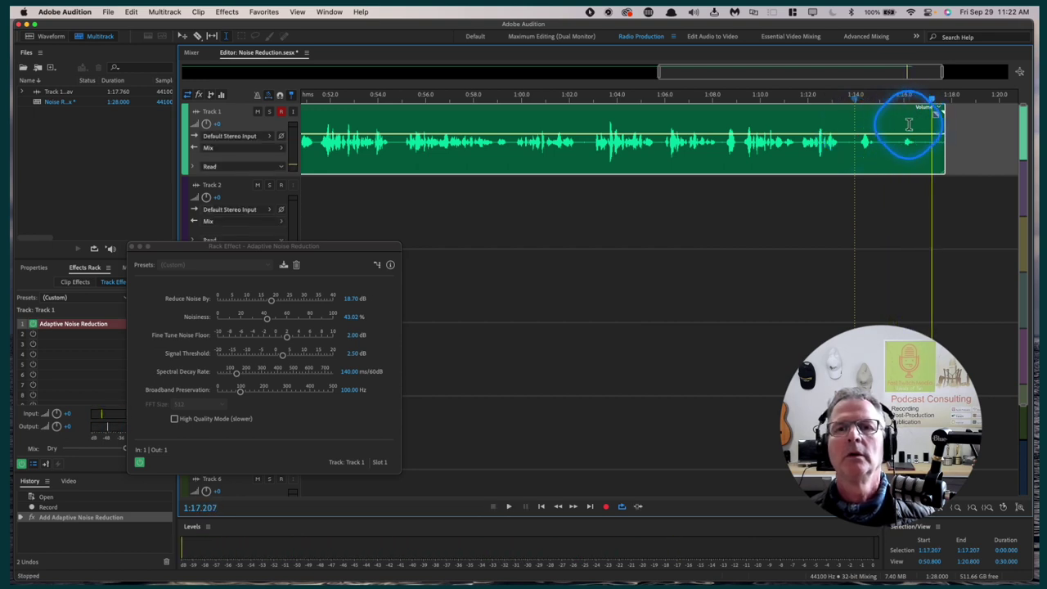
{"action": "key", "text": "space"}
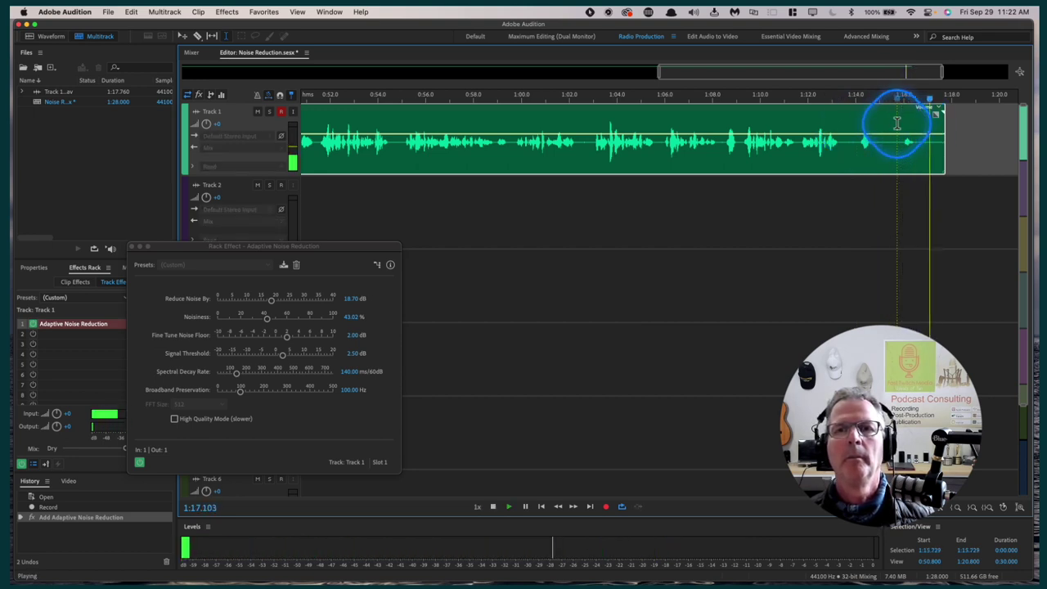
{"action": "key", "text": "space"}
{"action": "left_click_drag", "start_coordinate": [261, 327], "coordinate": [271, 307]}
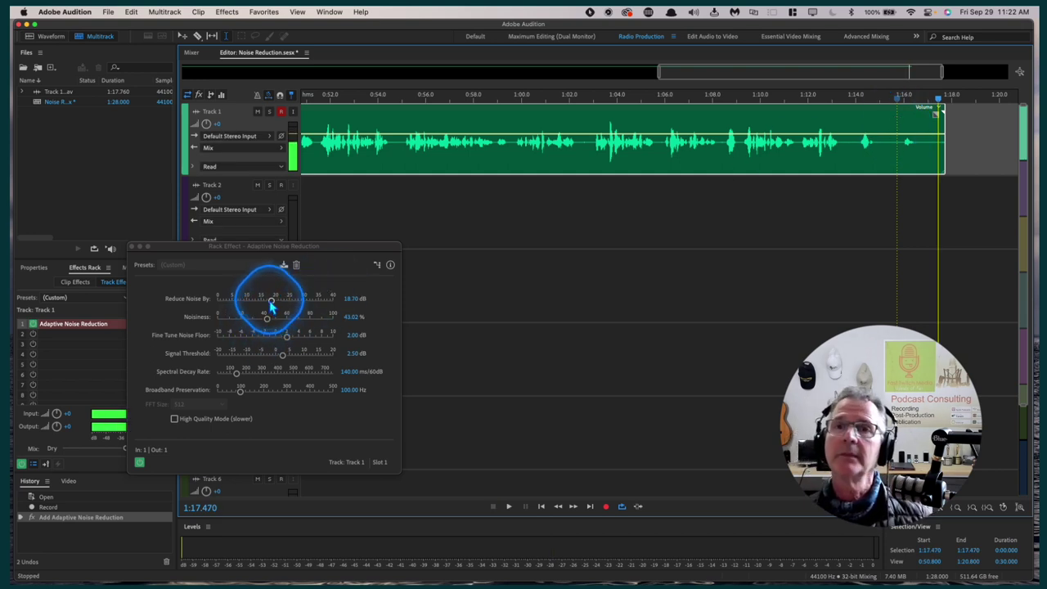
- Set the playhead at 0:59.618 in Track 1's voice
{"action": "left_click_drag", "start_coordinate": [271, 306], "coordinate": [270, 306]}
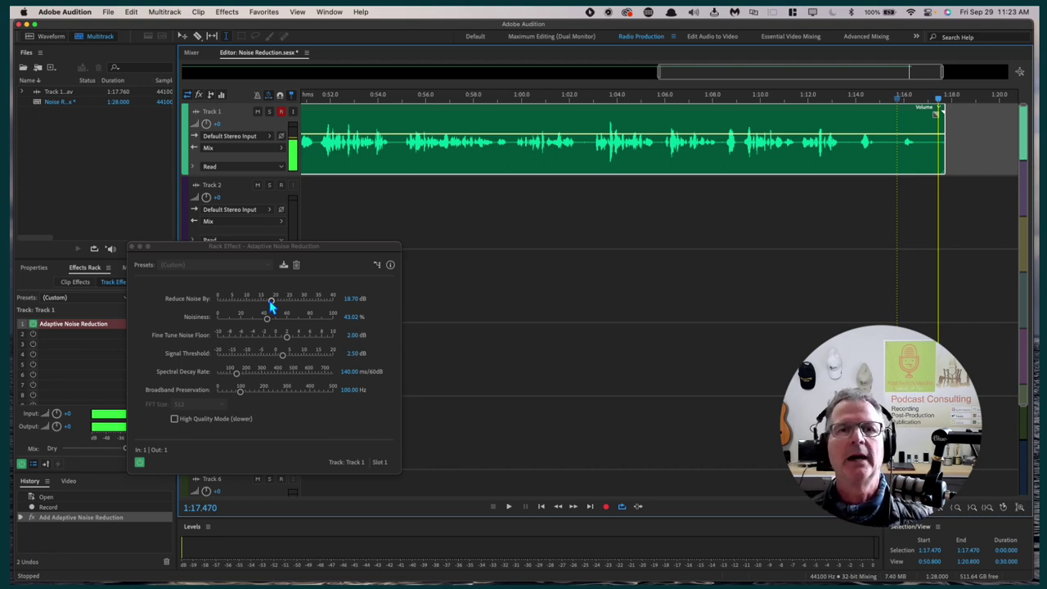
{"action": "left_click", "coordinate": [178, 257]}
{"action": "left_click", "coordinate": [512, 112]}
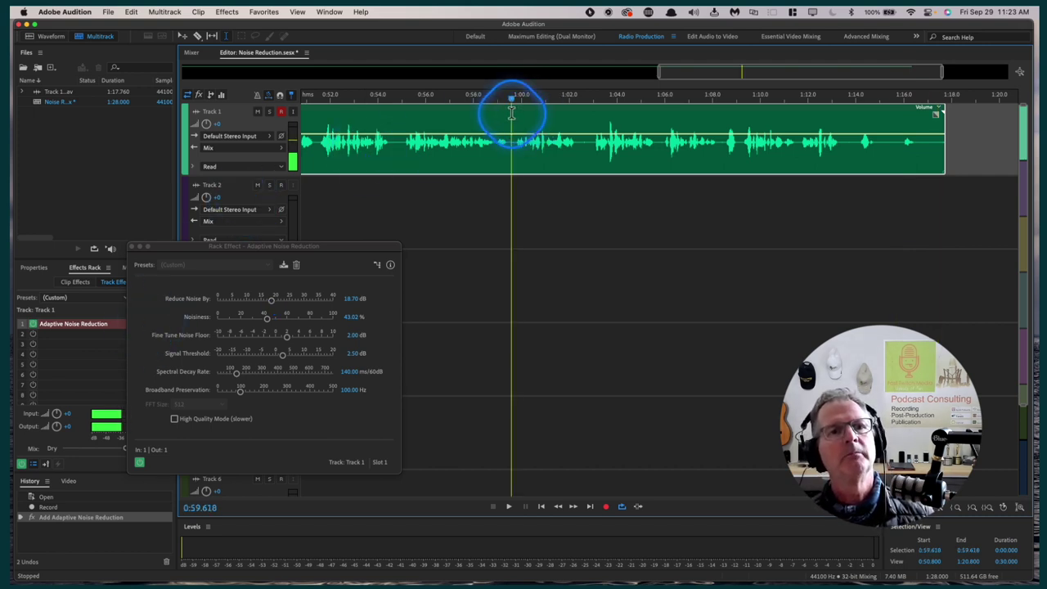